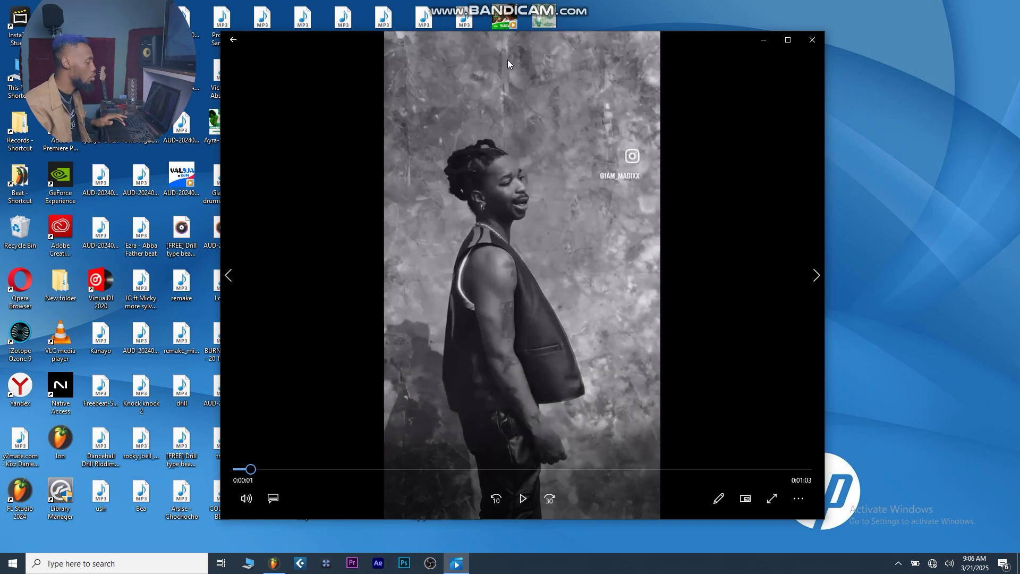
- Play the video for a few seconds, pause it, and close Movies & TV
click(522, 500)
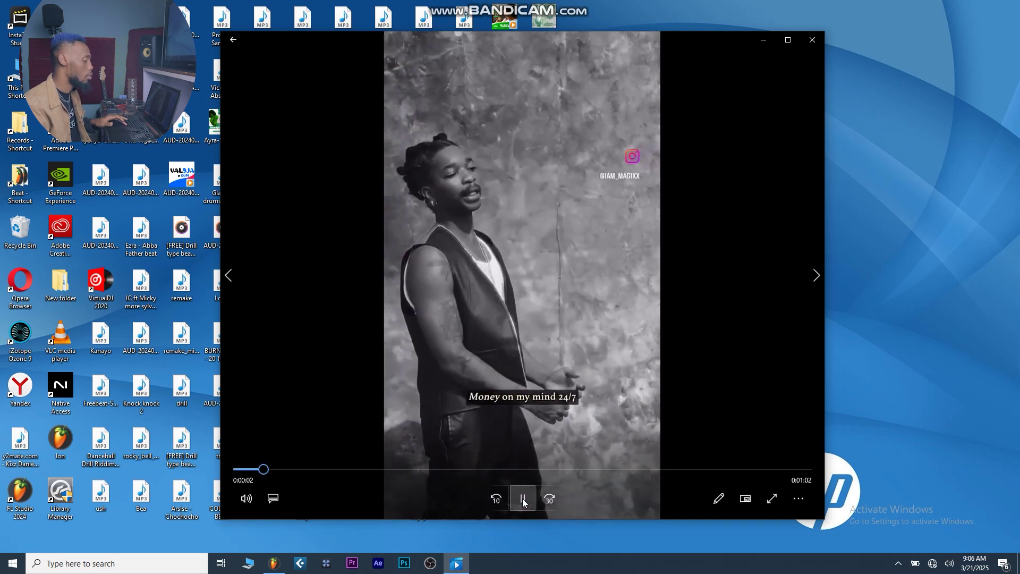
click(524, 501)
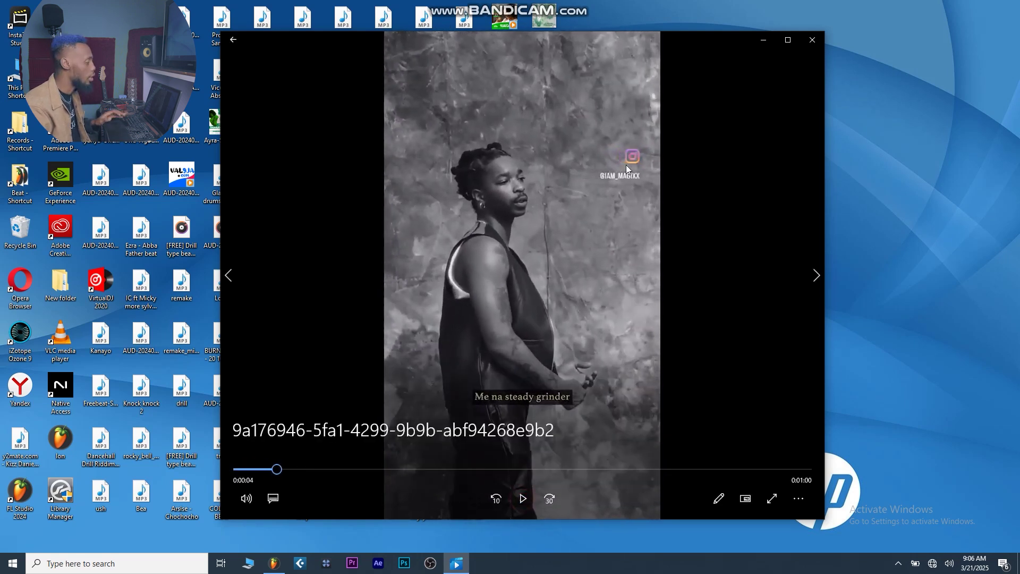
click(813, 40)
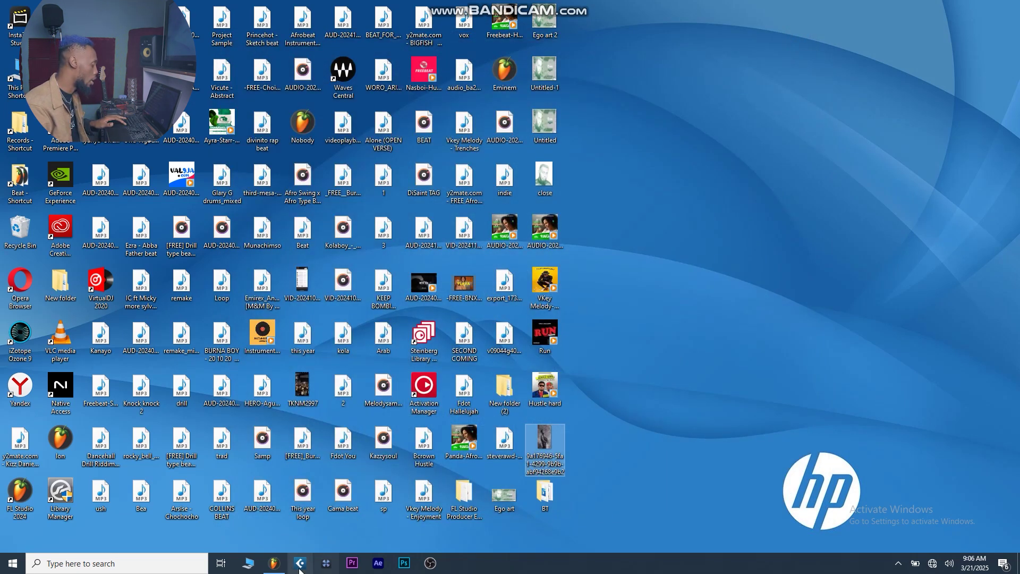
- Bring FL Studio forward, start the beat project playing, and show the Playlist with F5
click(274, 563)
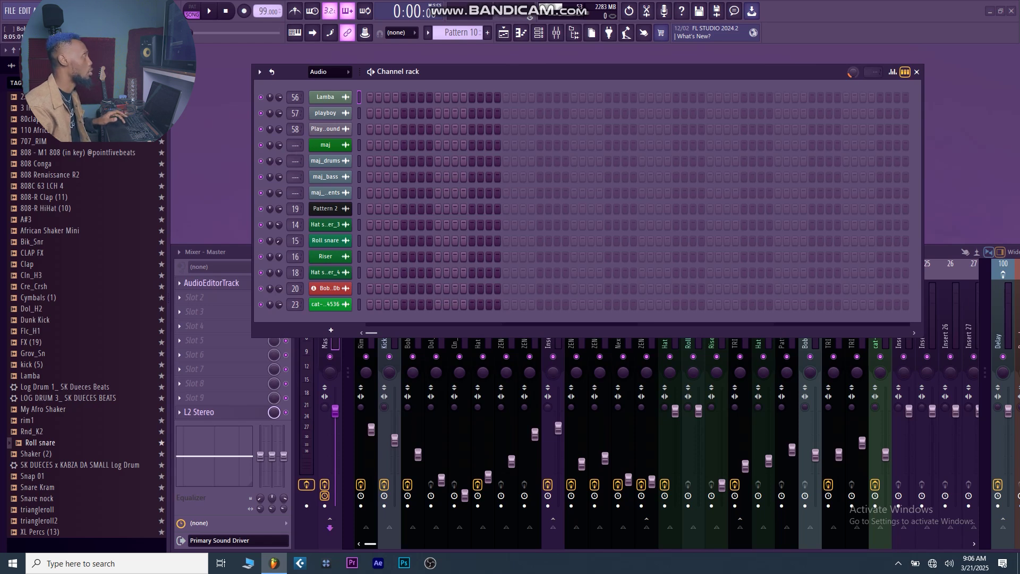
key(space)
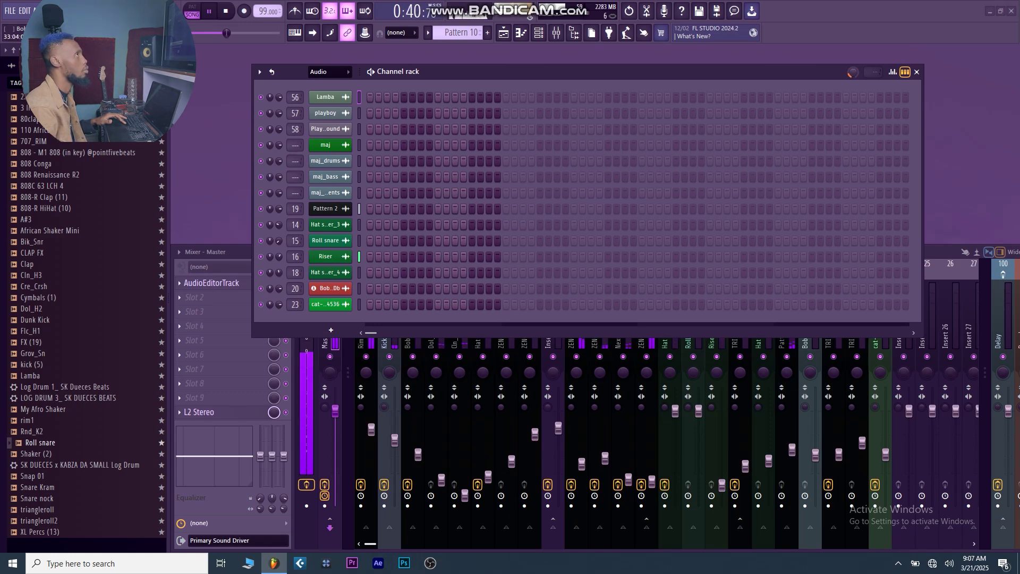
key(F5)
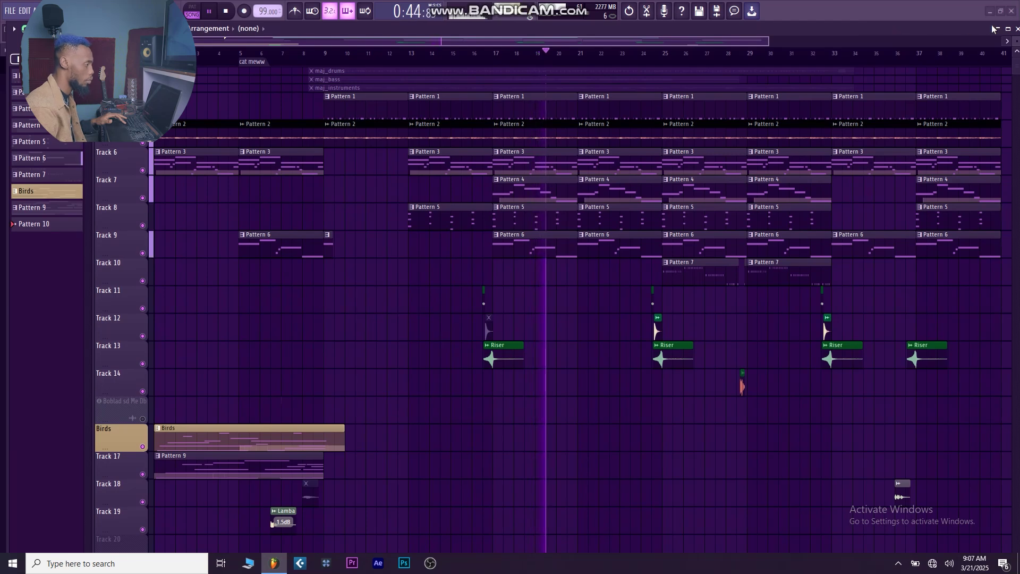
- Dock the Playlist by unchecking Detached and maximize it beside the browser
click(1008, 29)
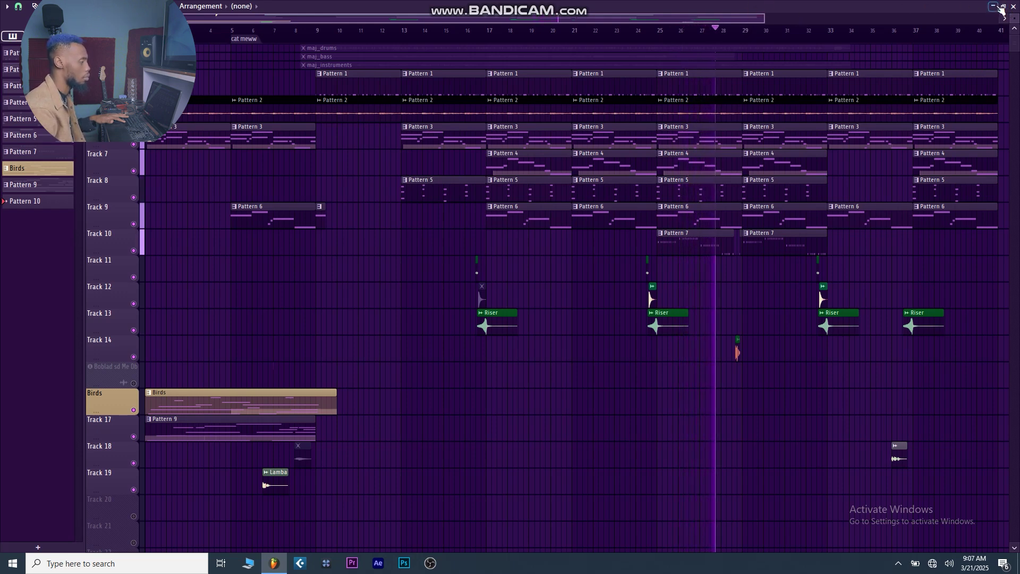
click(1007, 7)
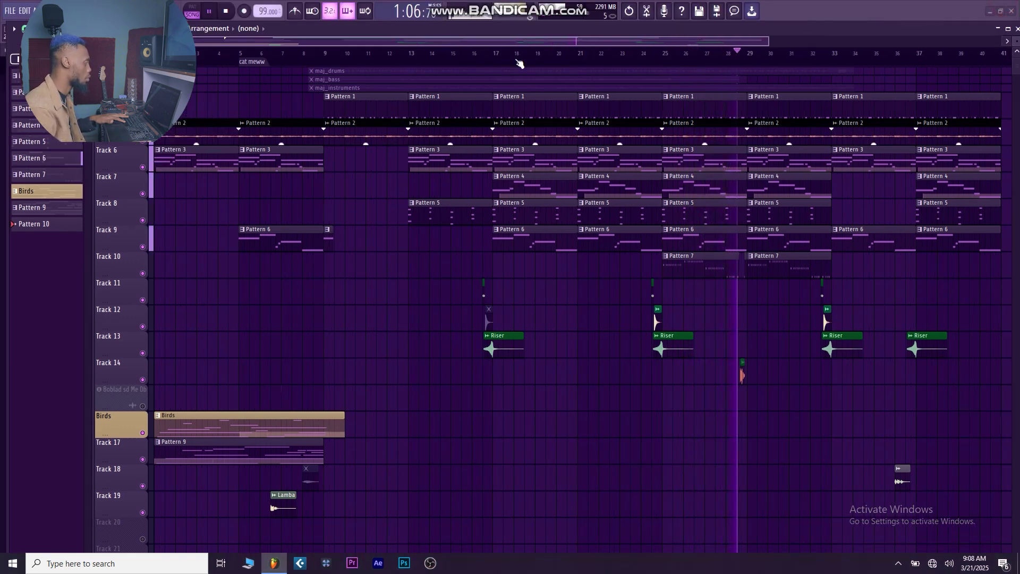
click(14, 29)
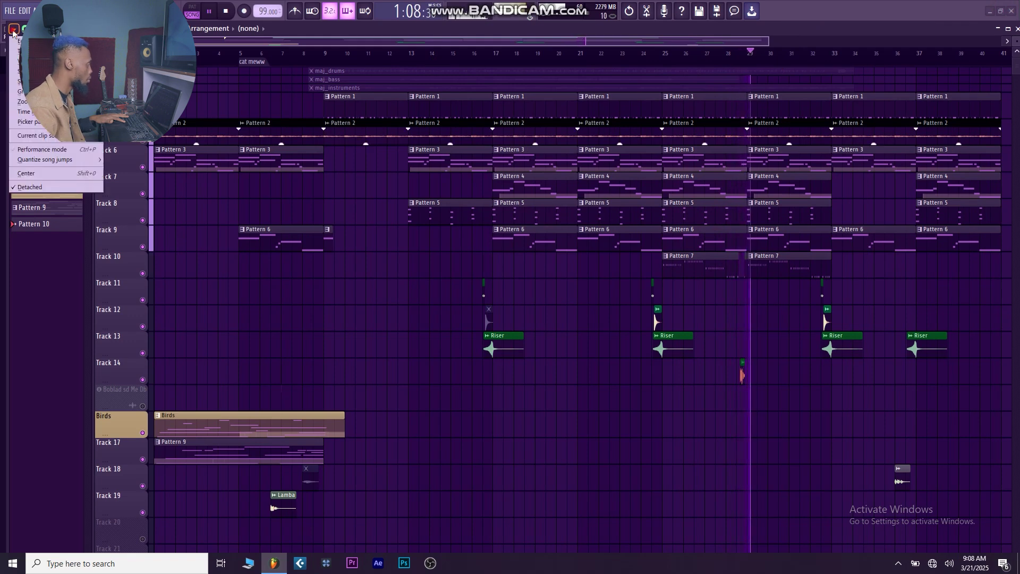
click(42, 187)
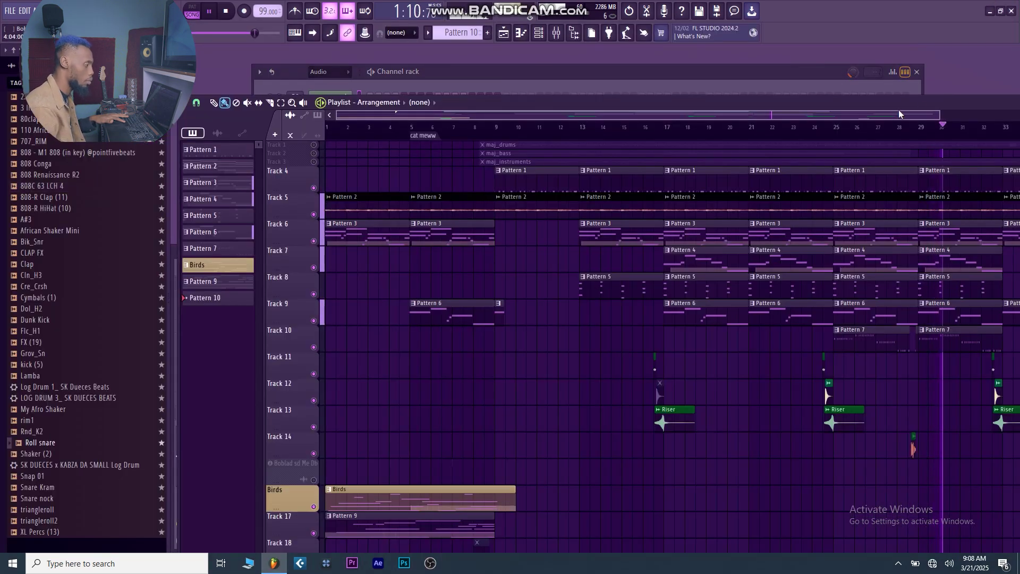
drag(919, 97, 615, 96)
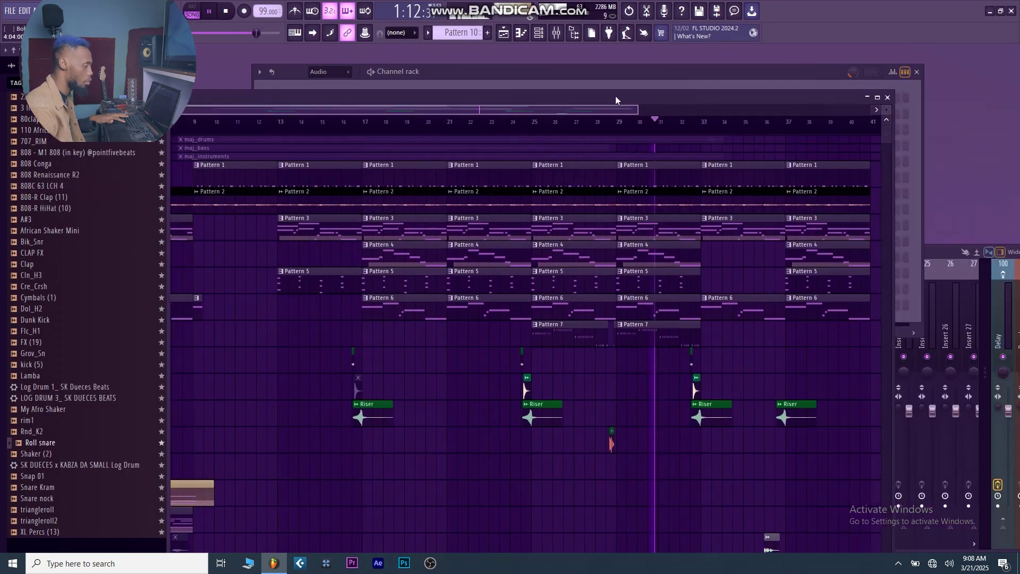
click(879, 97)
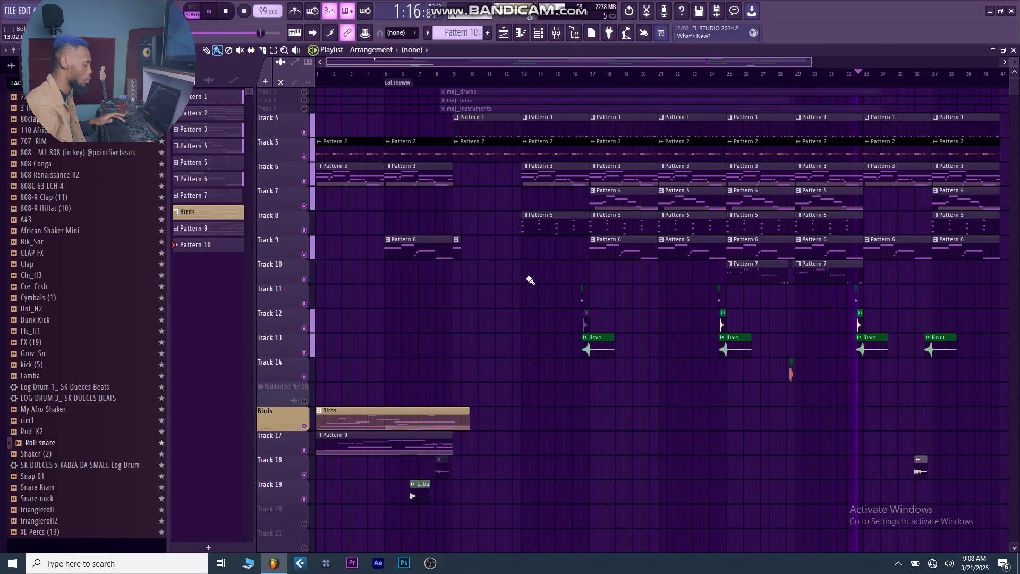
- Stop playback and make Tracks 1-3 taller to show their waveforms
key(space)
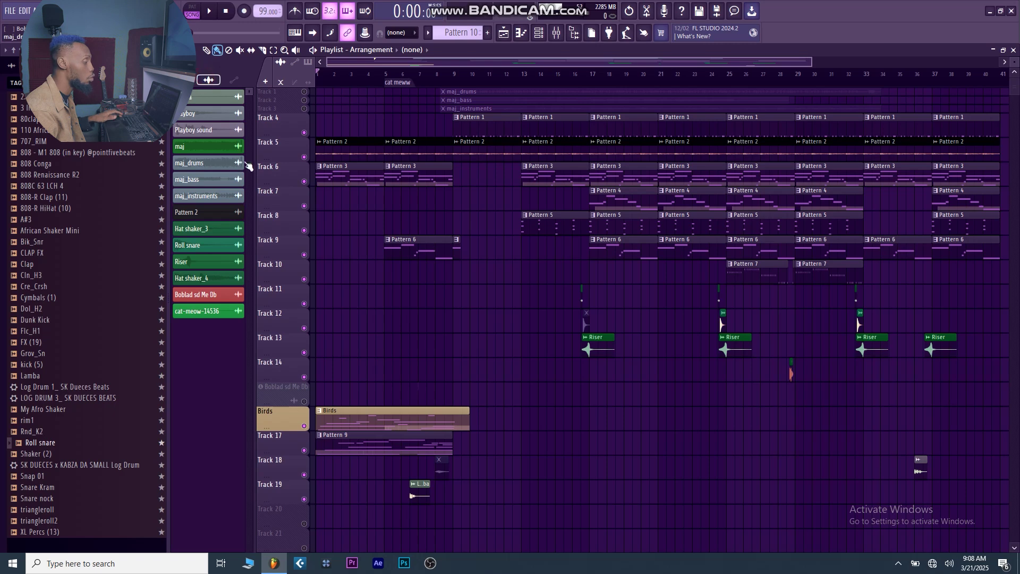
ctrl+scroll(370, 245, down, 3)
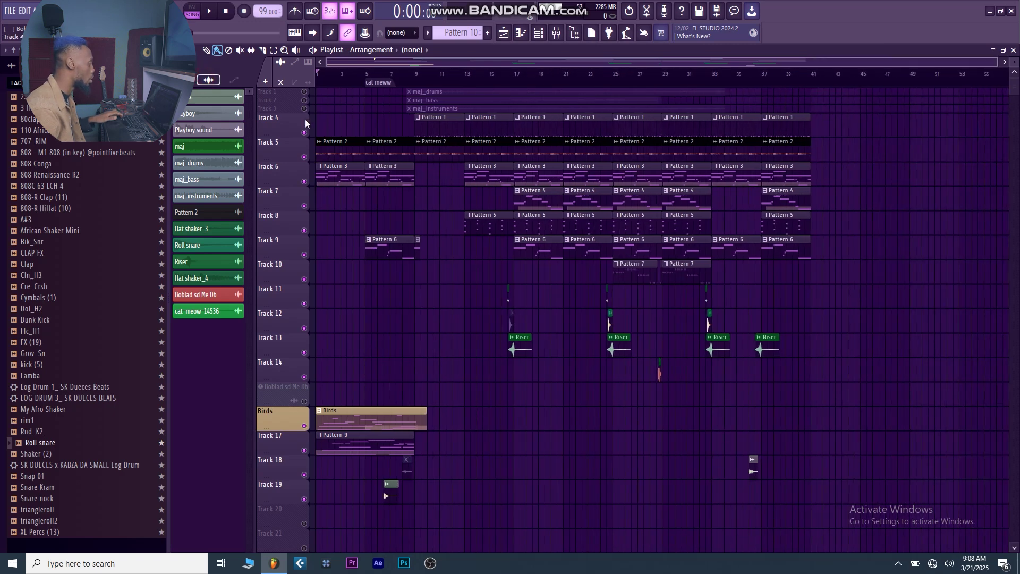
drag(292, 111, 291, 150)
drag(285, 93, 285, 137)
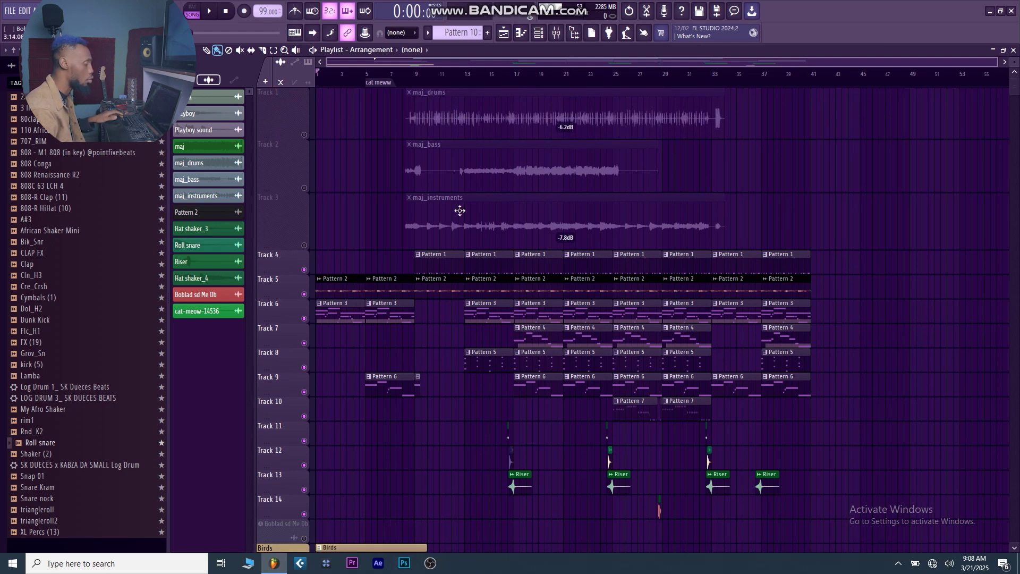
- Place the maj audio clip on Track 20 at bar 1
click(200, 152)
scroll(505, 393, down, 3)
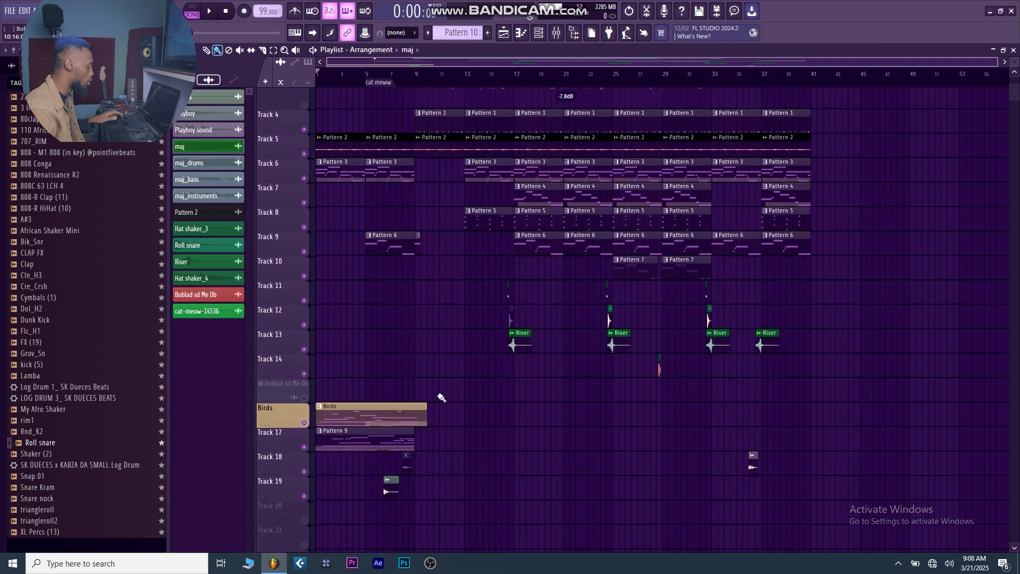
scroll(425, 393, down, 3)
click(317, 366)
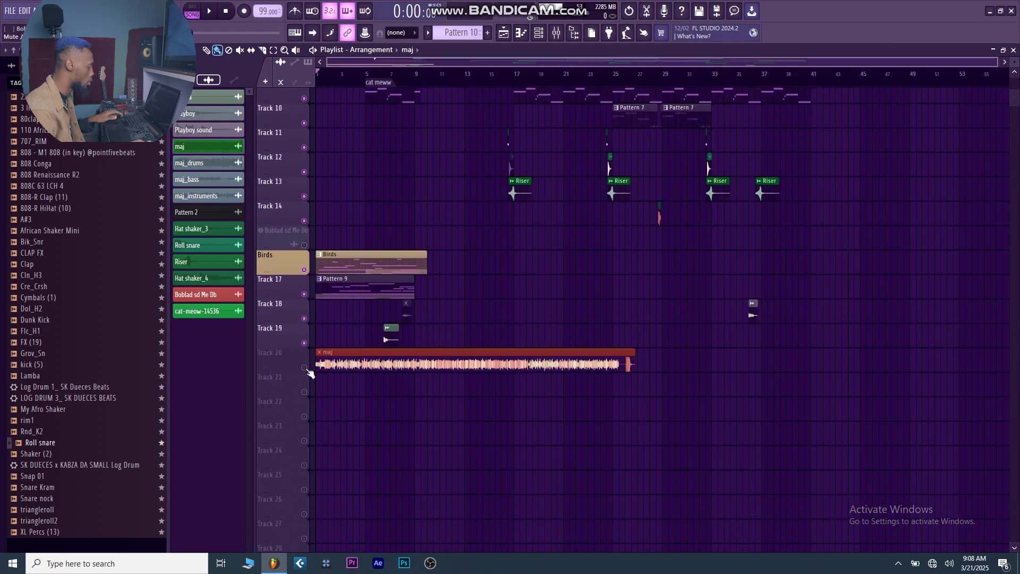
- Enlarge Track 20 so the maj waveform is clearly visible
scroll(346, 388, up, 4)
scroll(323, 394, down, 2)
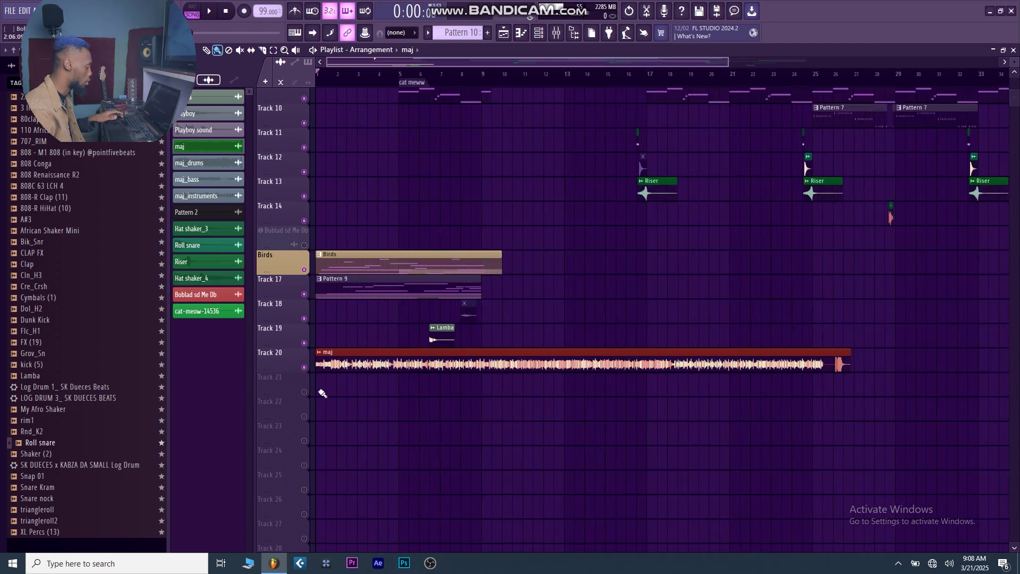
drag(282, 372, 281, 465)
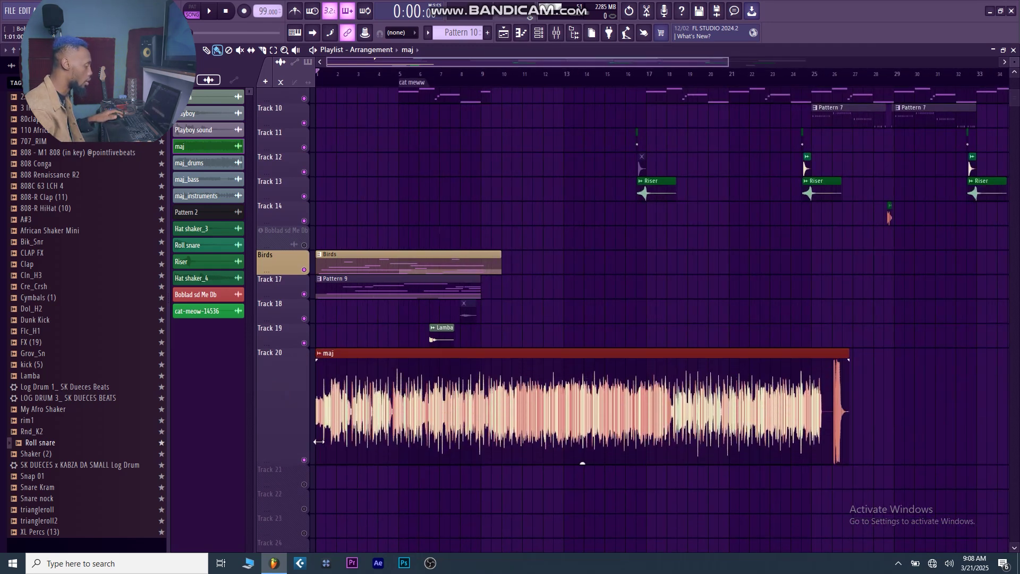
scroll(267, 427, up, 3)
scroll(662, 462, down, 1)
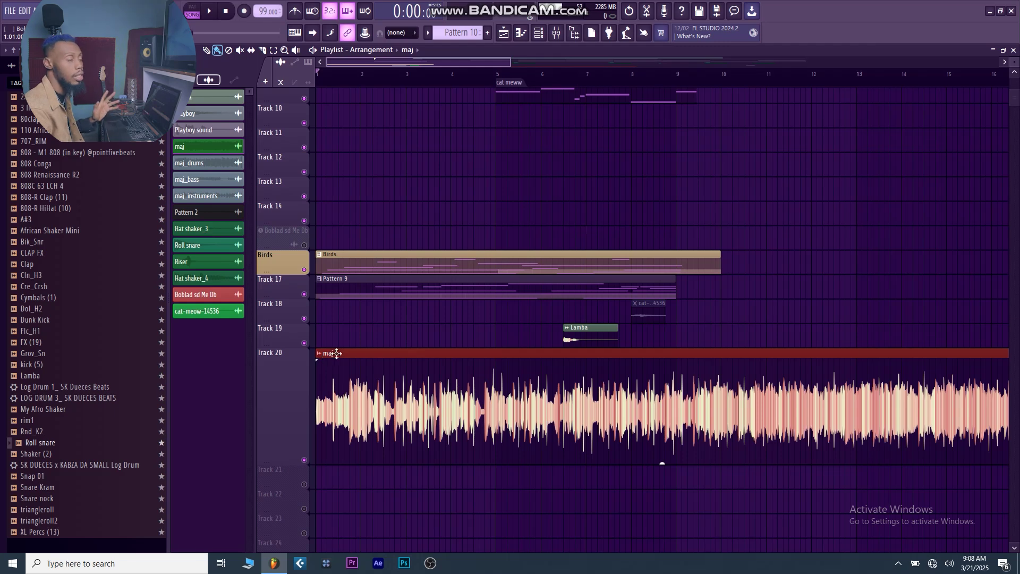
scroll(352, 357, down, 2)
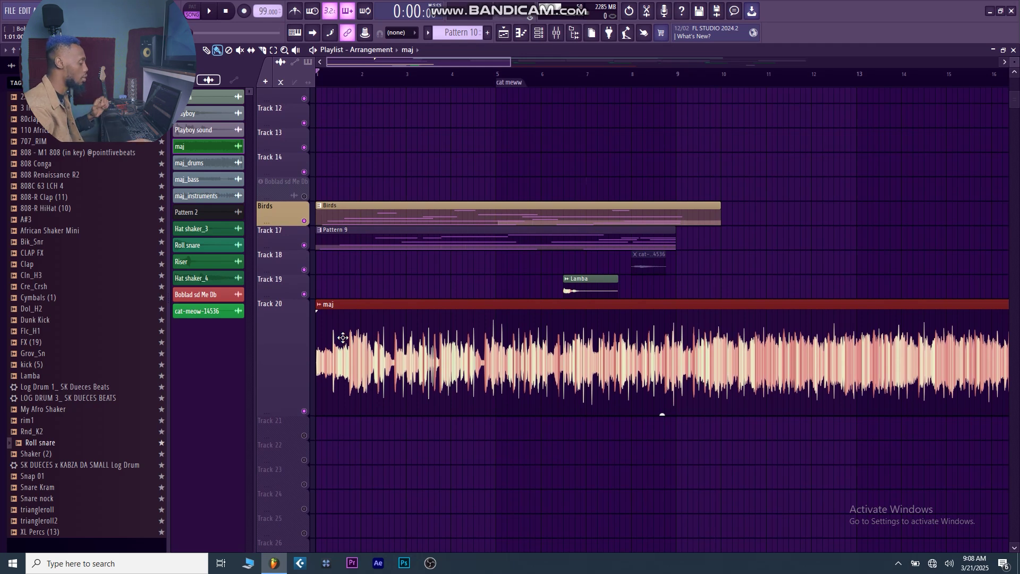
- Try Extract stems on maj with Instruments checked, cancel, then delete the clip from Track 20
click(319, 306)
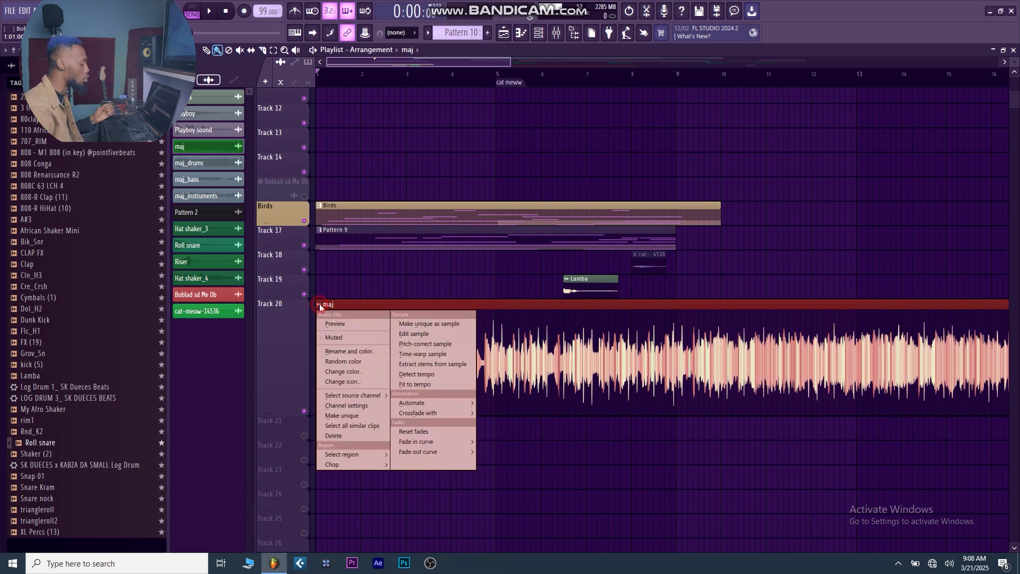
click(434, 364)
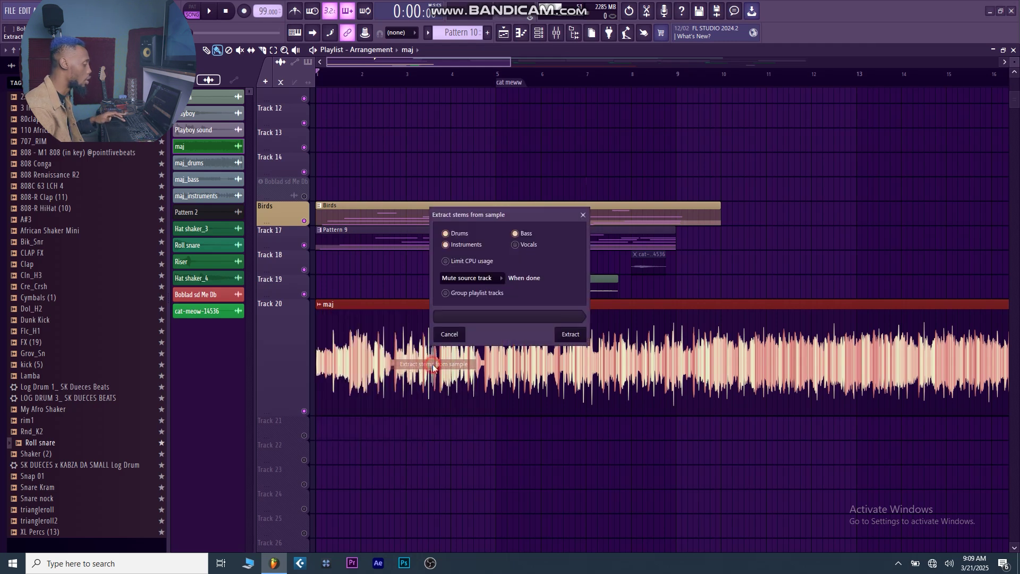
drag(492, 214, 504, 212)
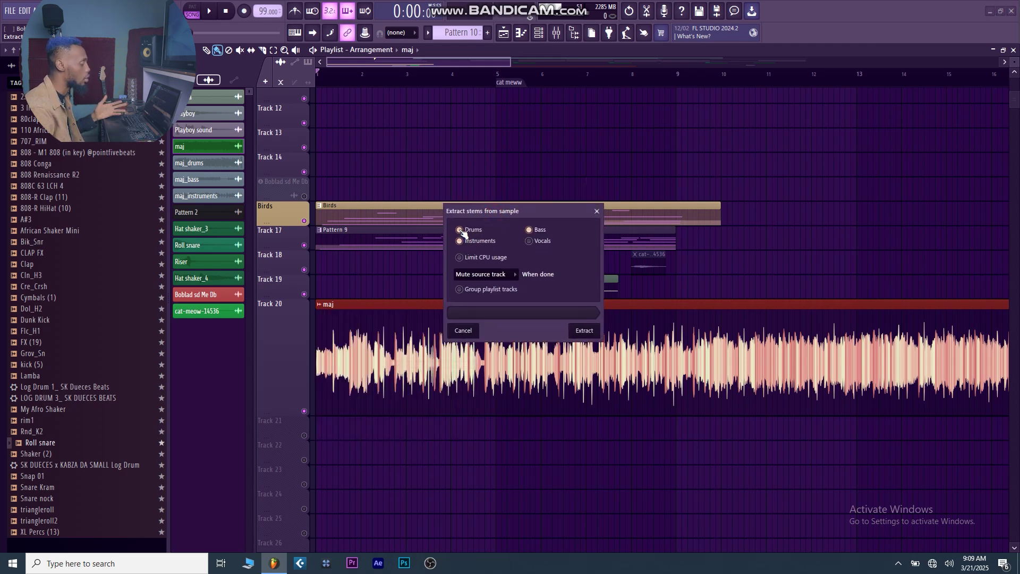
click(464, 241)
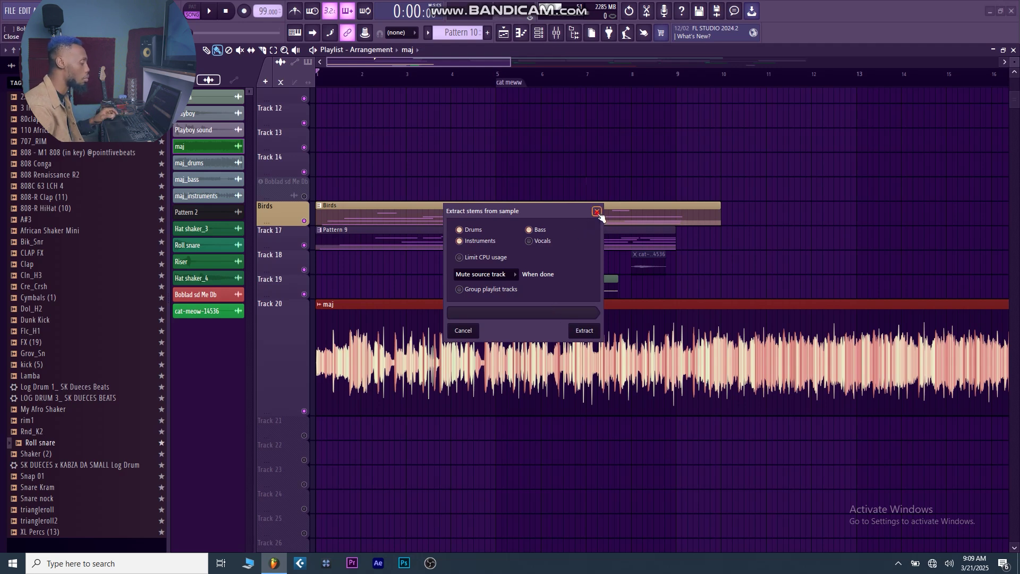
click(598, 211)
right_click(462, 337)
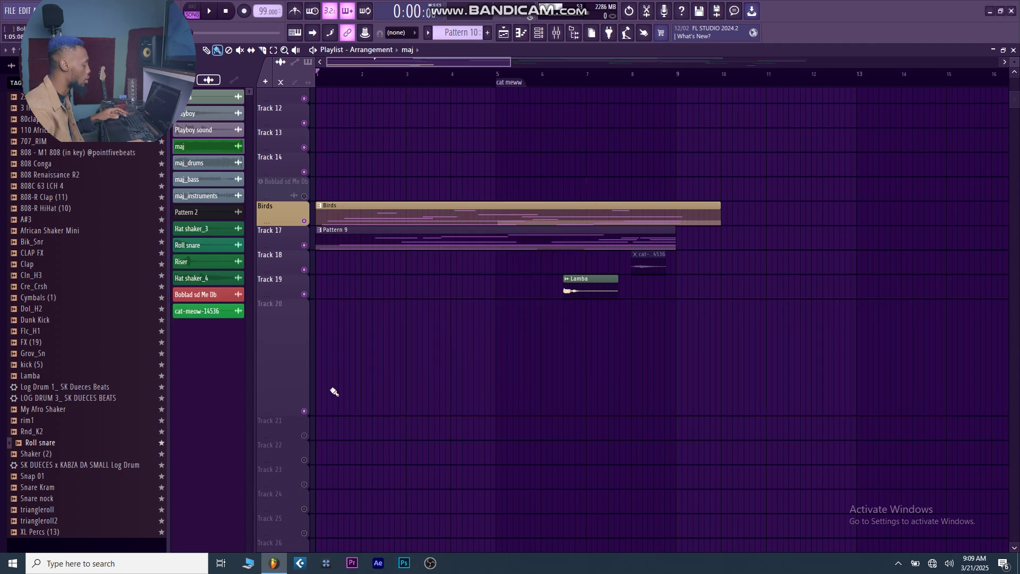
- Shrink Track 20 back, unmute Track 1, and play from around bar 8 before stopping
scroll(365, 409, down, 3)
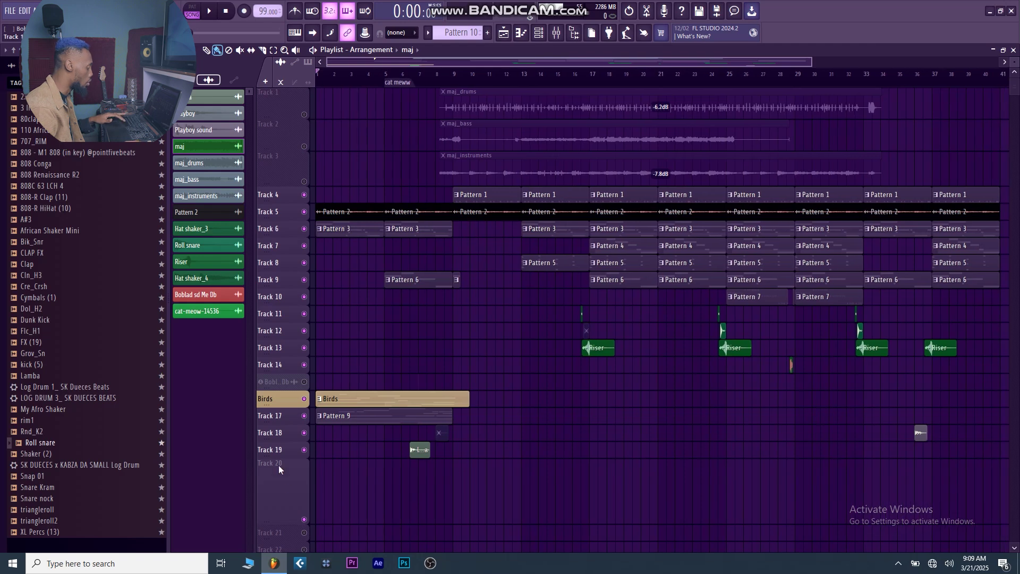
drag(285, 516, 285, 469)
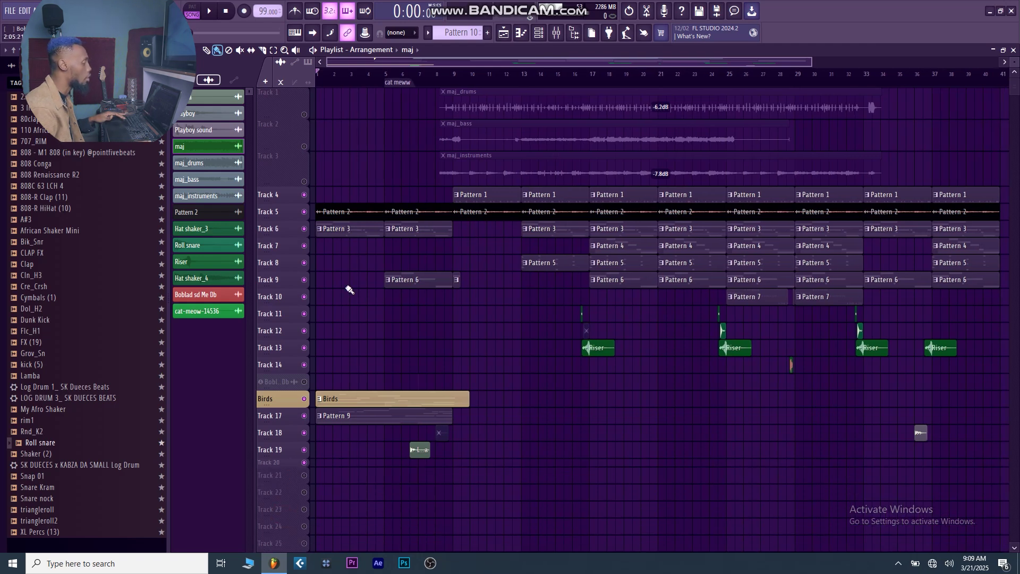
click(304, 114)
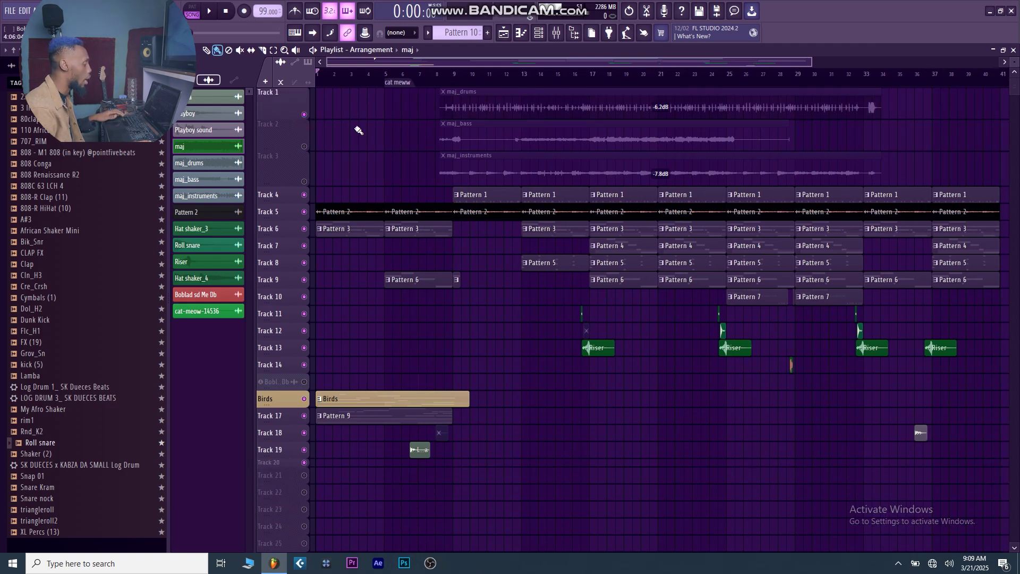
click(451, 89)
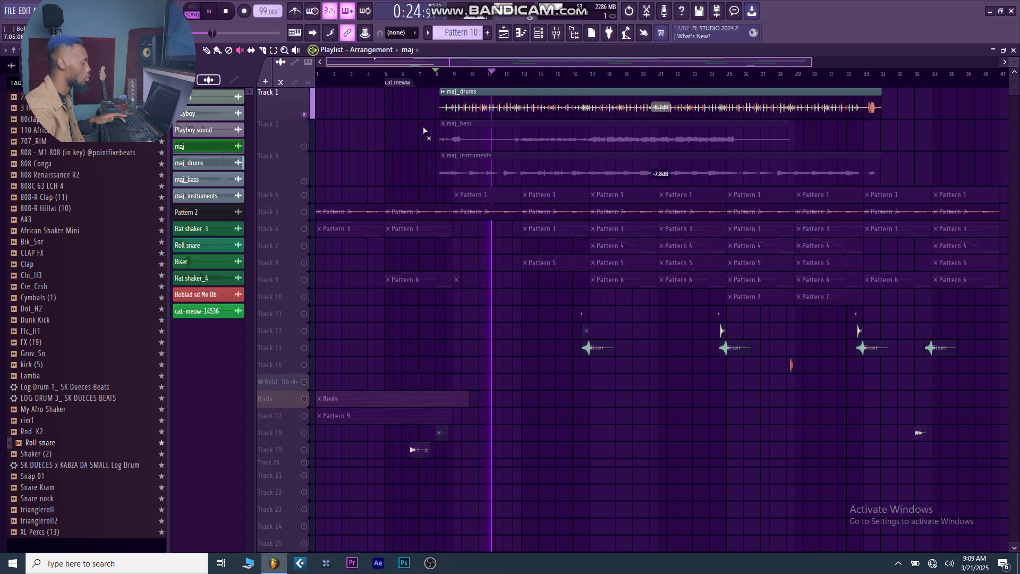
key(space)
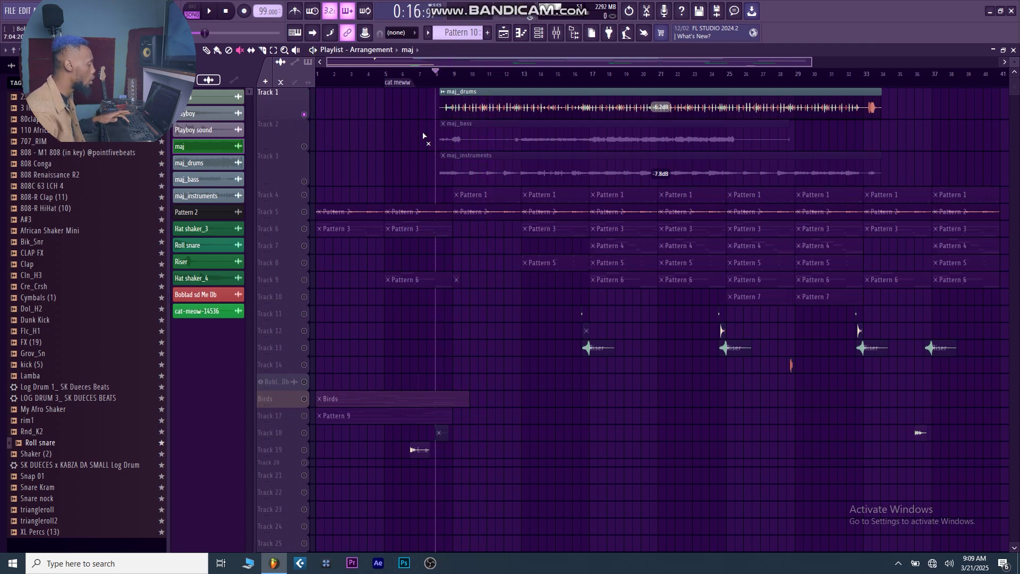
- Switch between the Paint and Slice tools, zoom the playlist, and open the Mixer with F9
key(b)
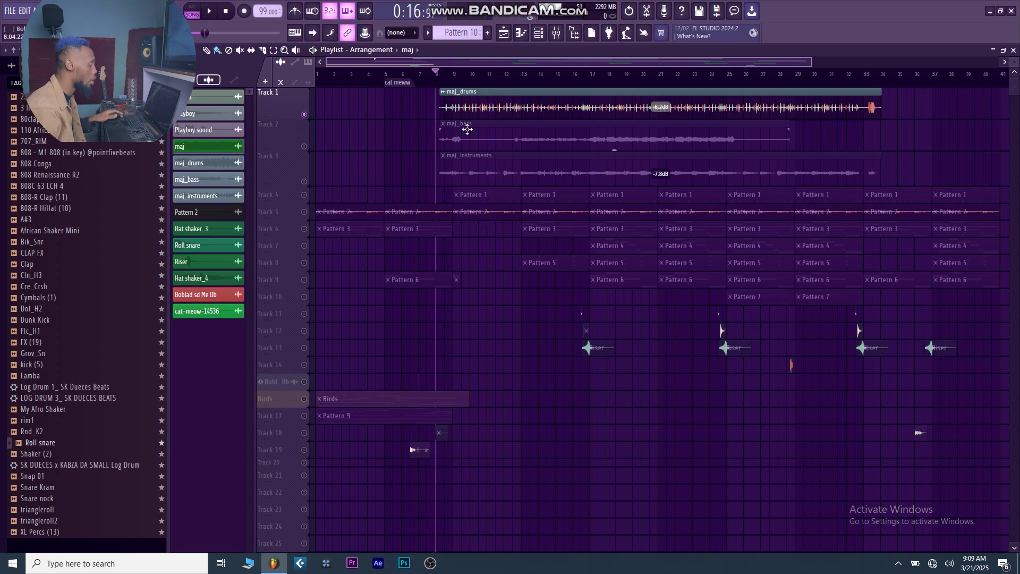
scroll(447, 128, up, 8)
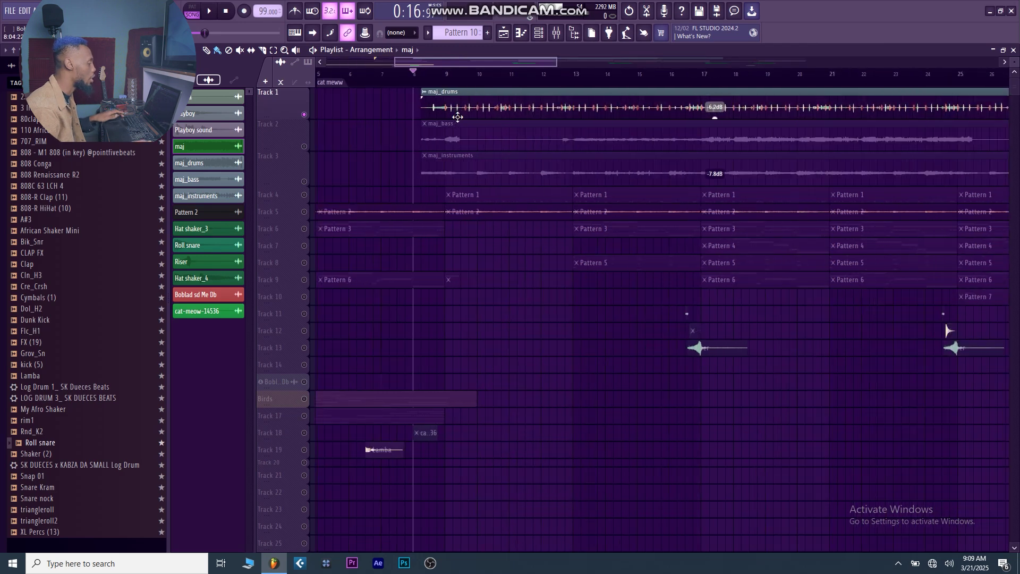
scroll(447, 129, up, 5)
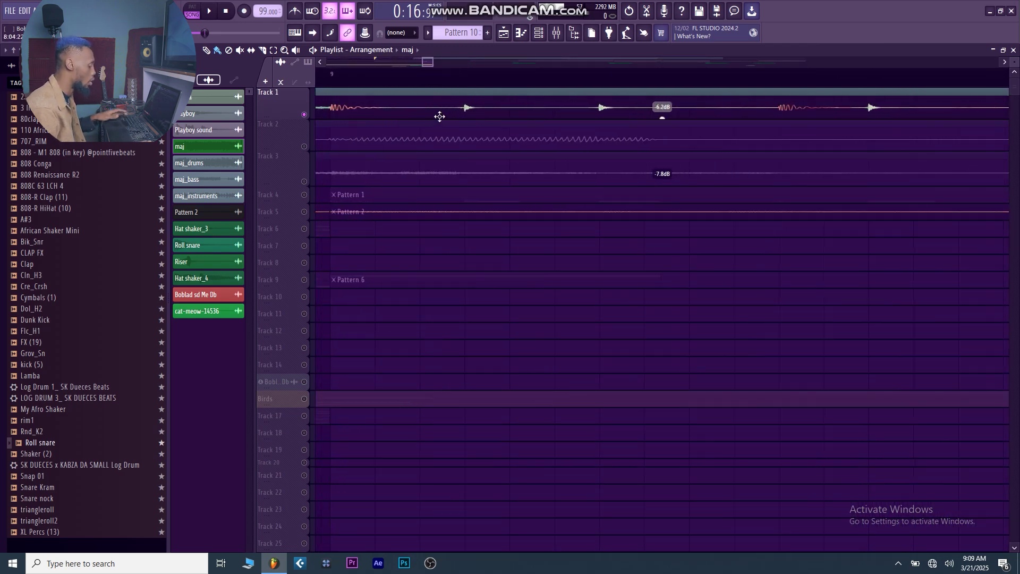
key(c)
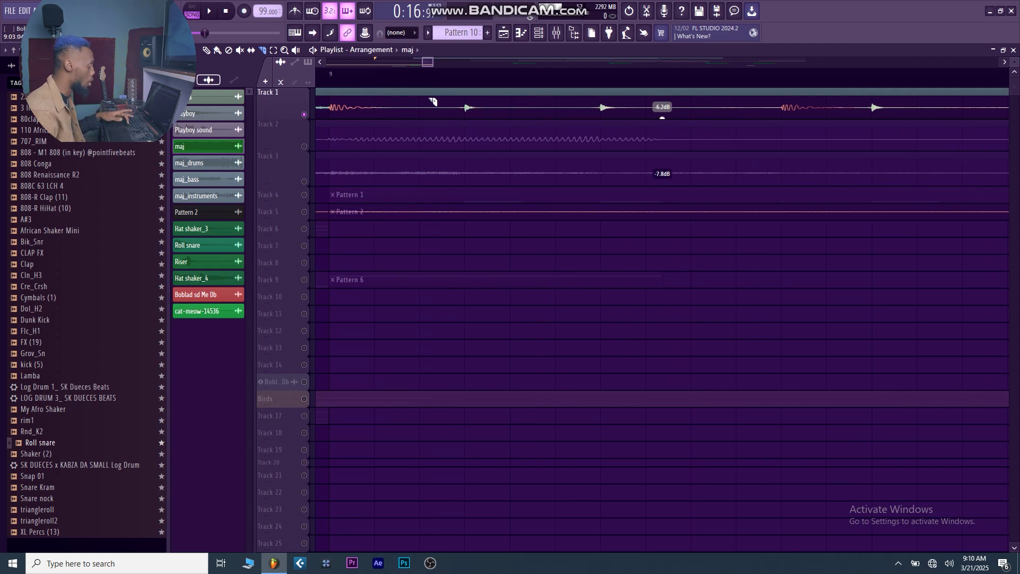
key(b)
scroll(474, 346, down, 5)
key(F9)
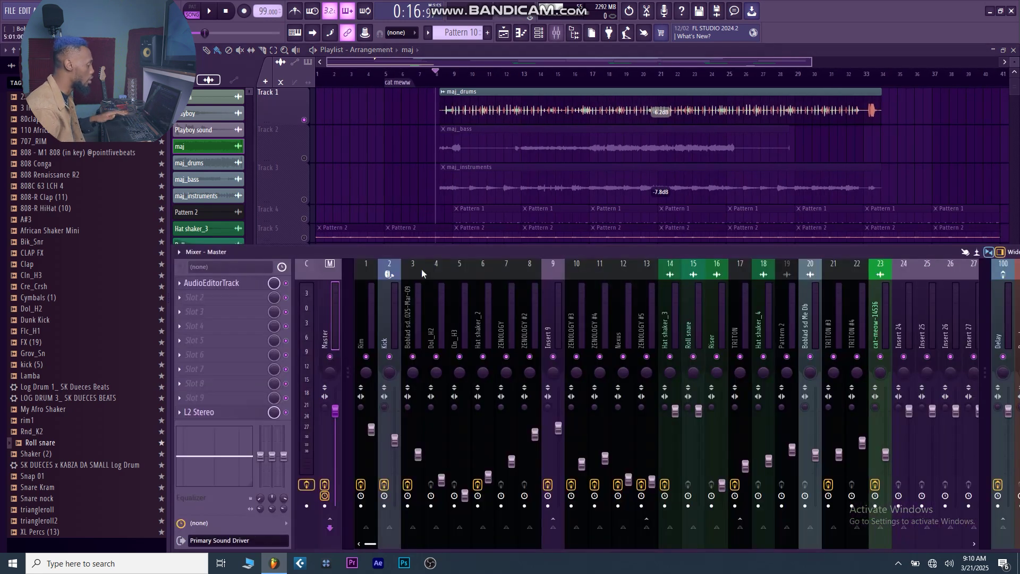
- Open Edison on the Master insert, enlarge its window, and delete the Hat shaker audio
click(232, 283)
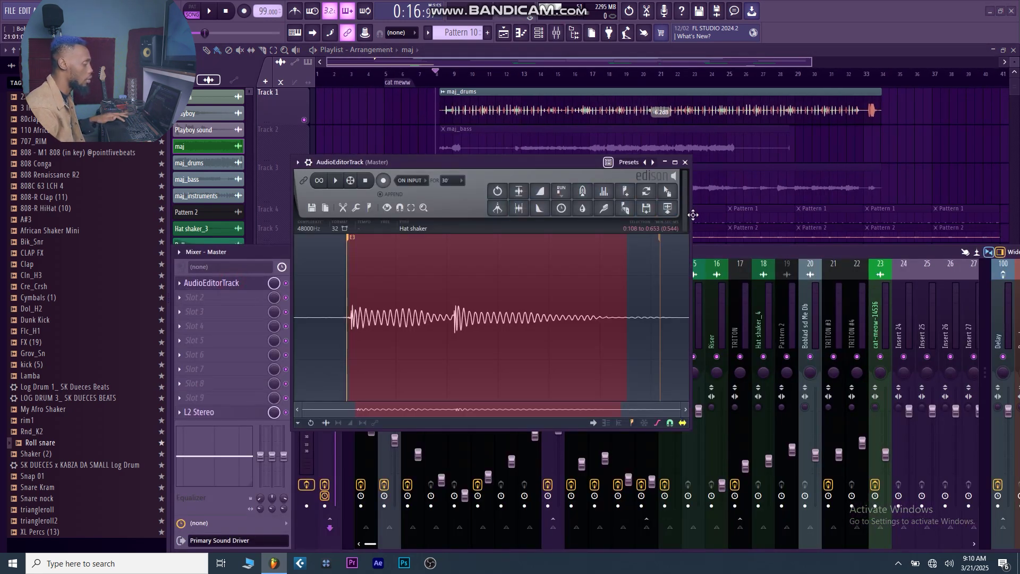
drag(690, 215, 951, 215)
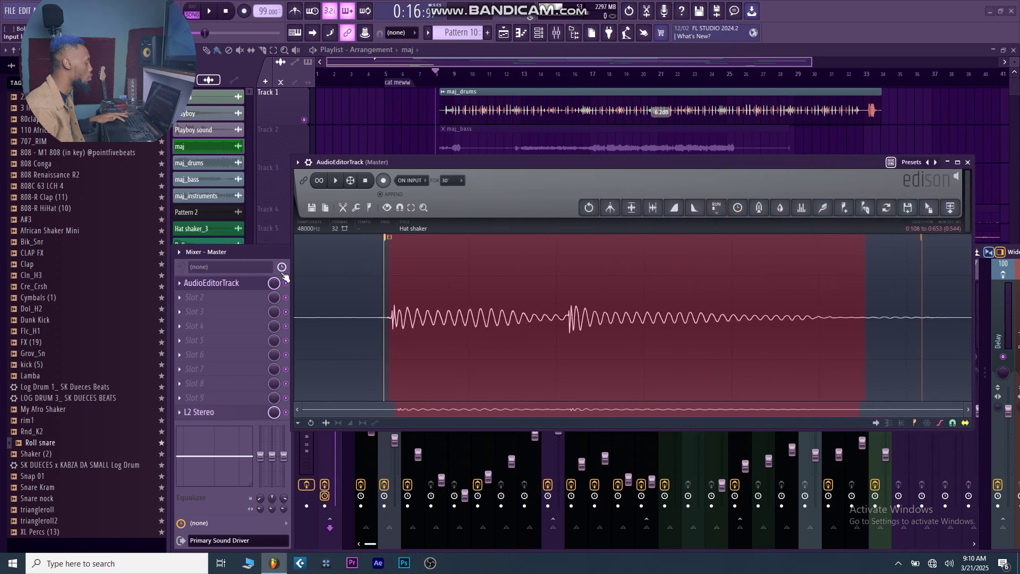
drag(292, 276, 173, 270)
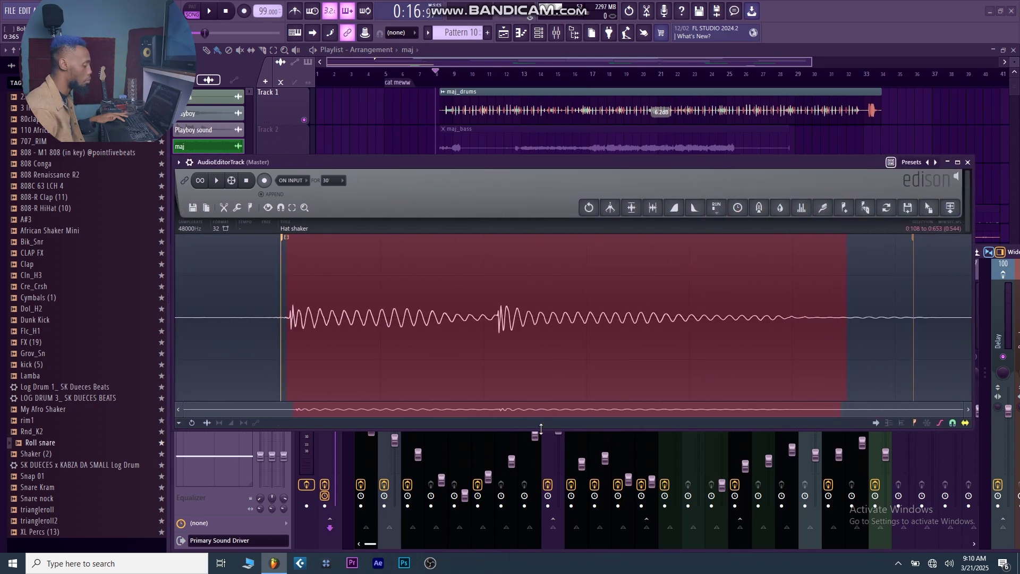
drag(541, 429, 541, 521)
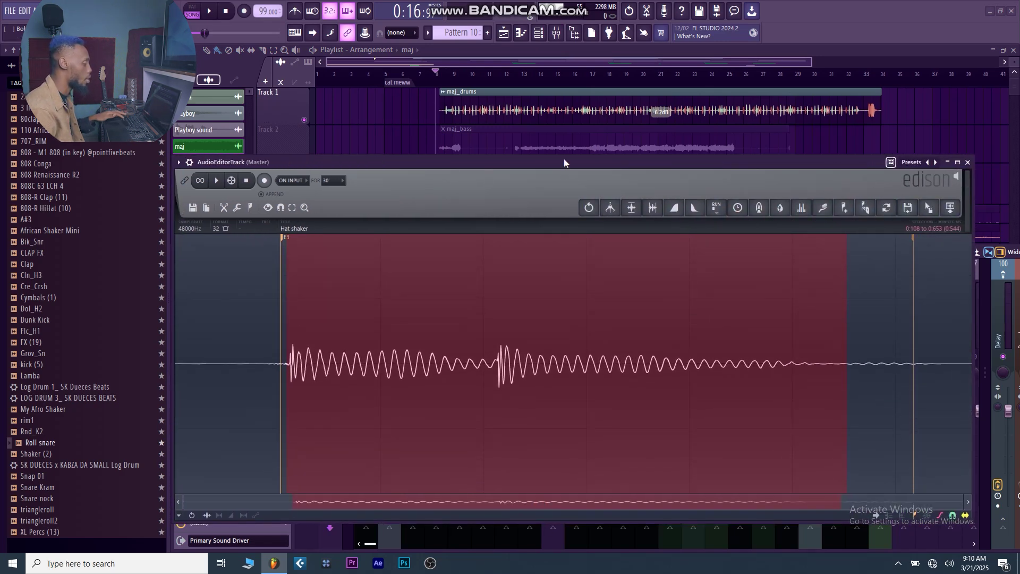
drag(564, 162, 568, 124)
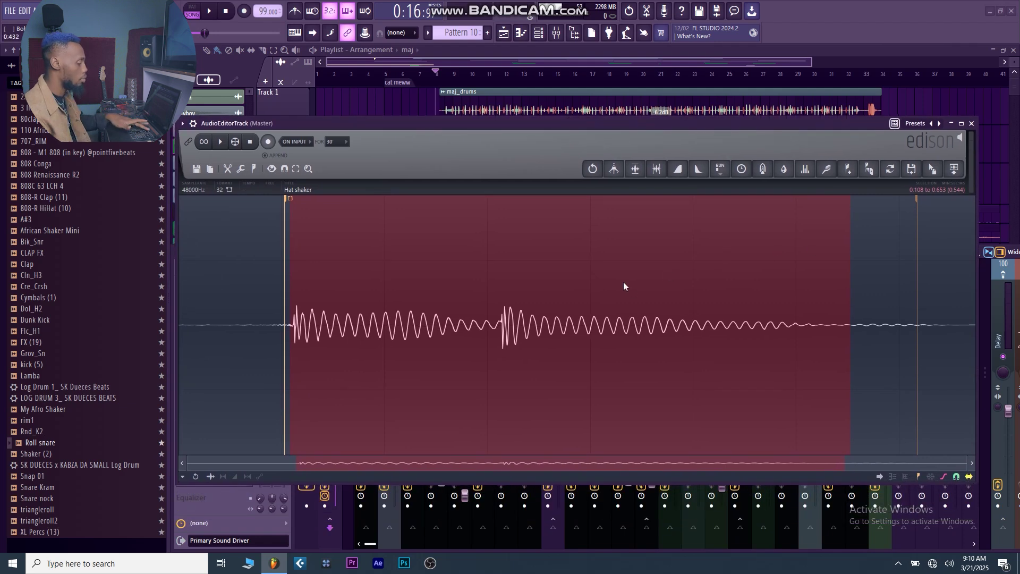
key(Delete)
key(Delete)
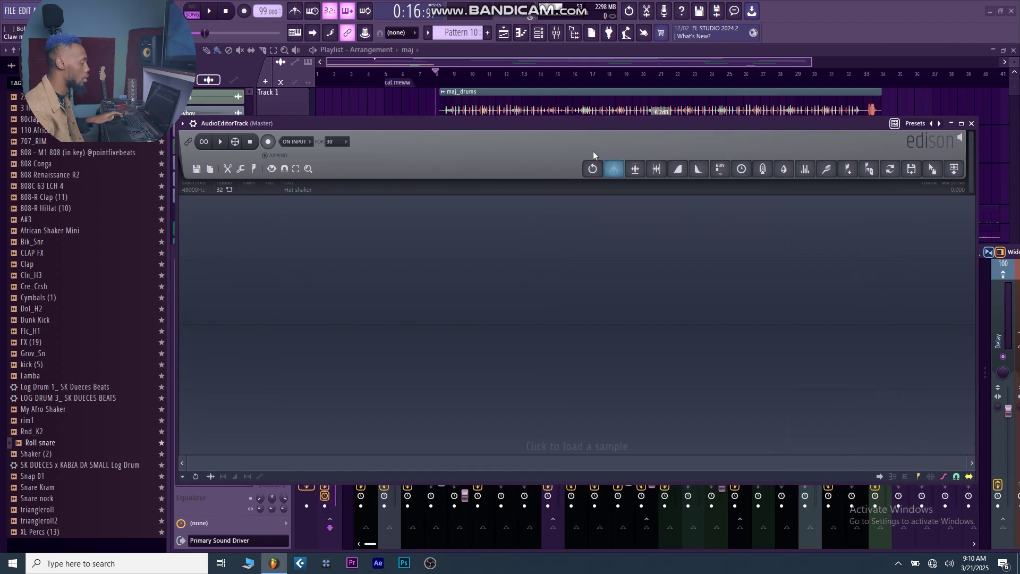
- Reposition the Edison window, close the Mixer, and close Edison
drag(480, 135, 503, 218)
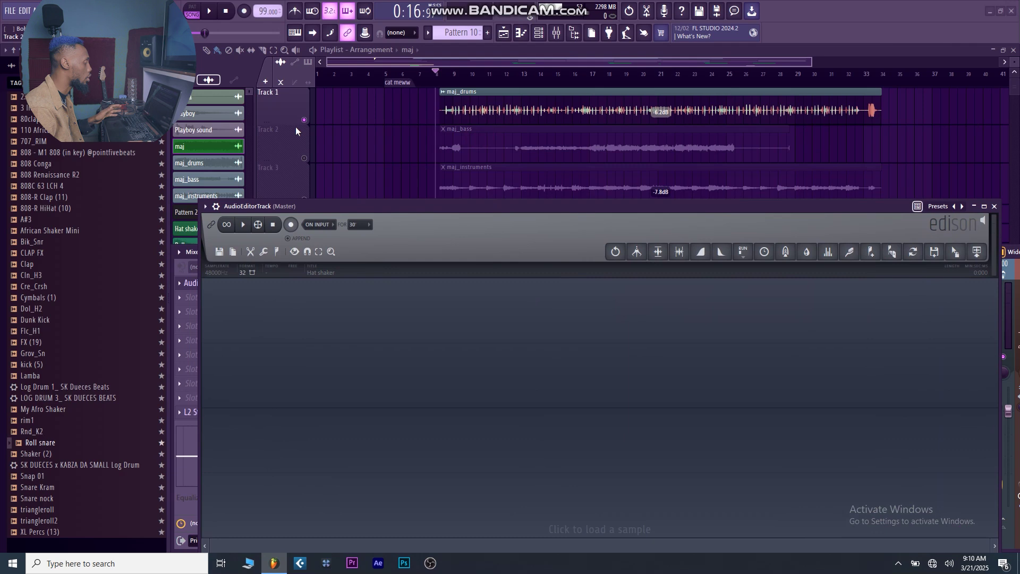
key(F9)
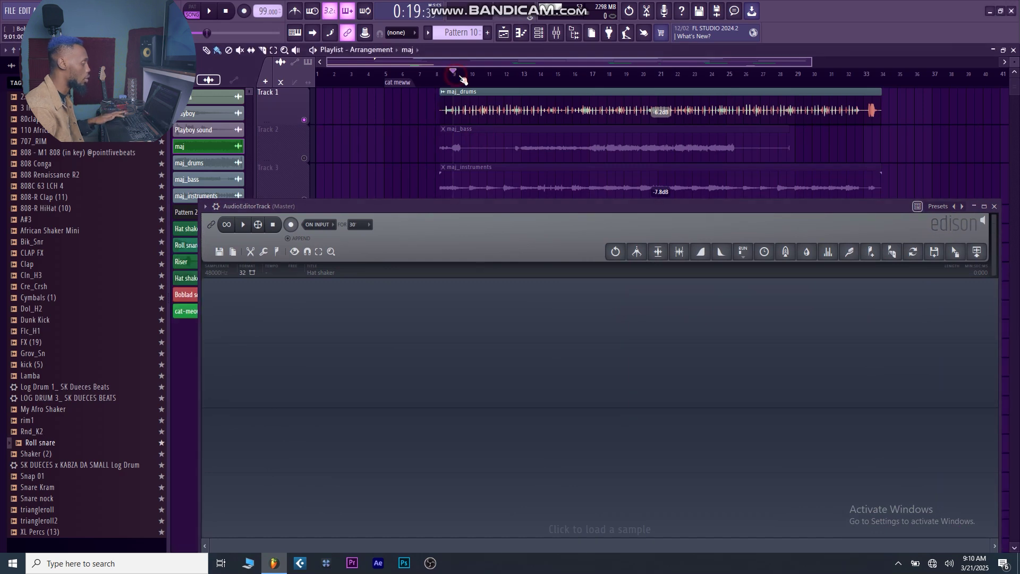
drag(478, 209, 474, 171)
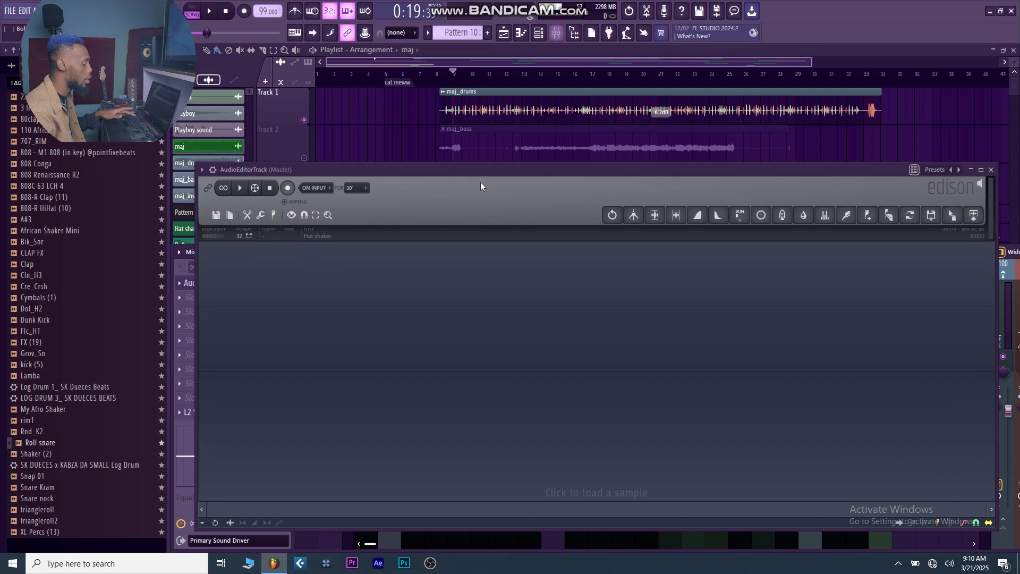
click(991, 170)
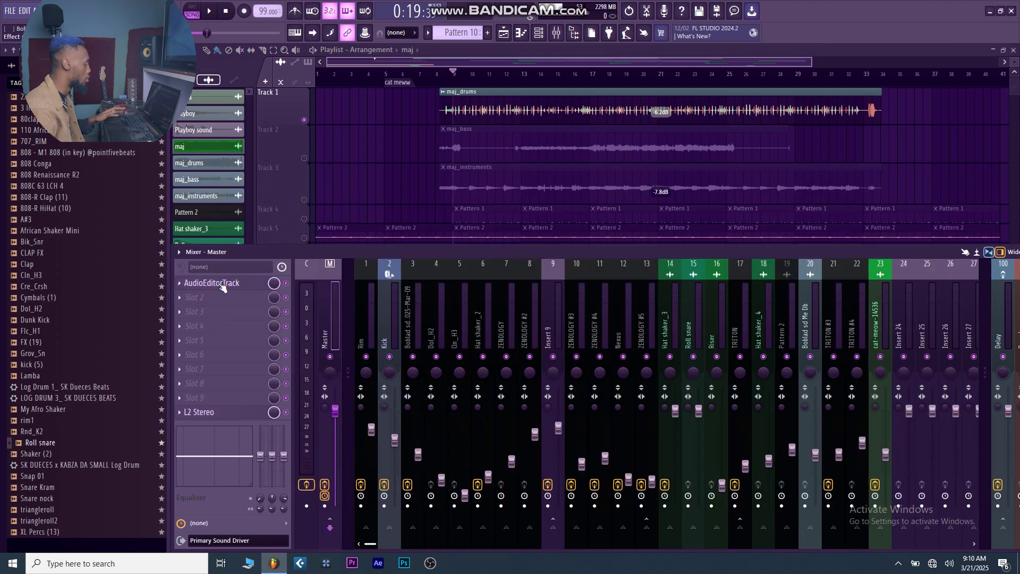
- Remove Edison from the Master insert, restore it with Ctrl+Z, and browse plugins for an empty slot
click(336, 303)
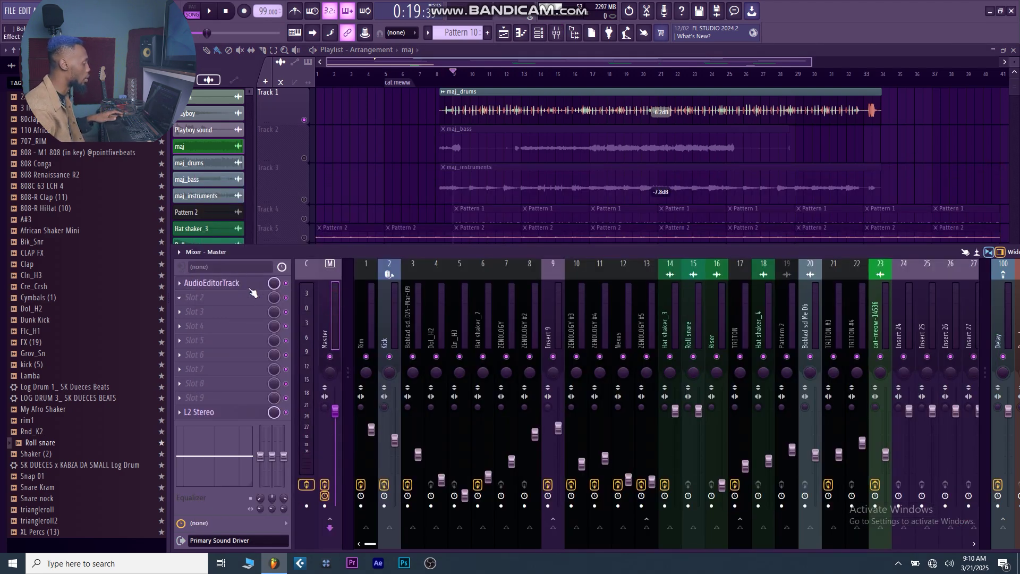
click(179, 283)
click(200, 300)
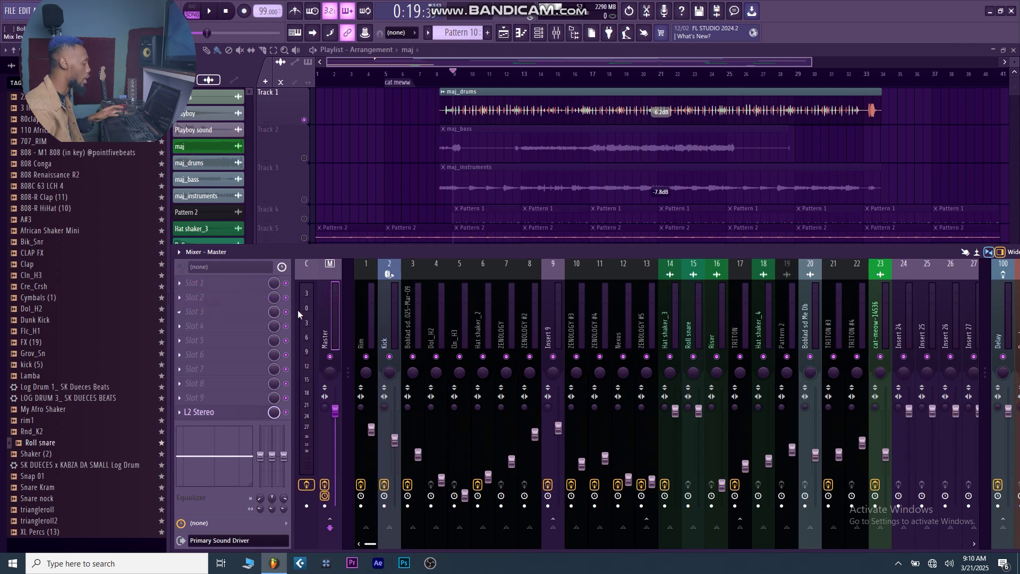
key(ctrl+z)
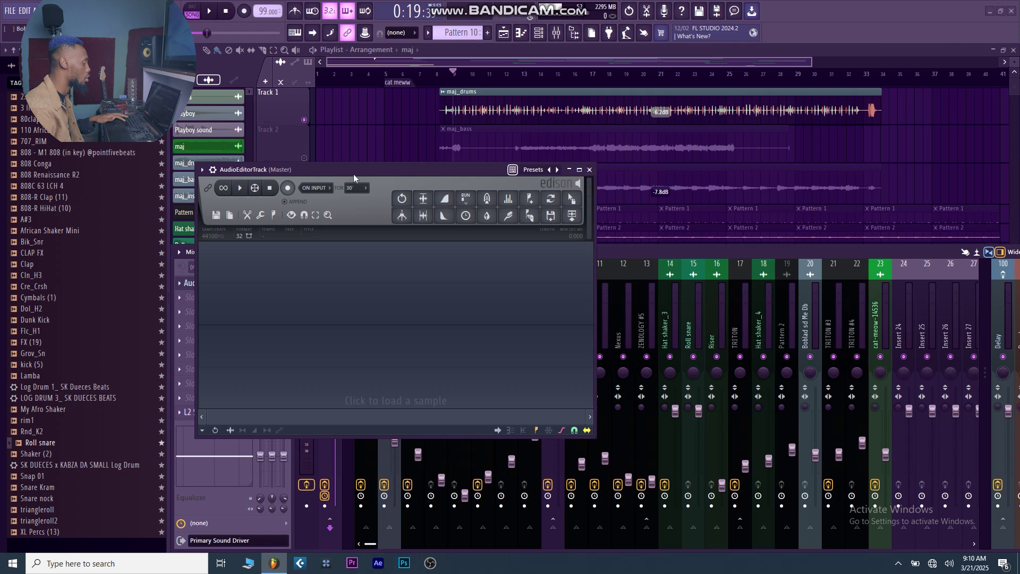
drag(353, 170, 477, 155)
click(197, 298)
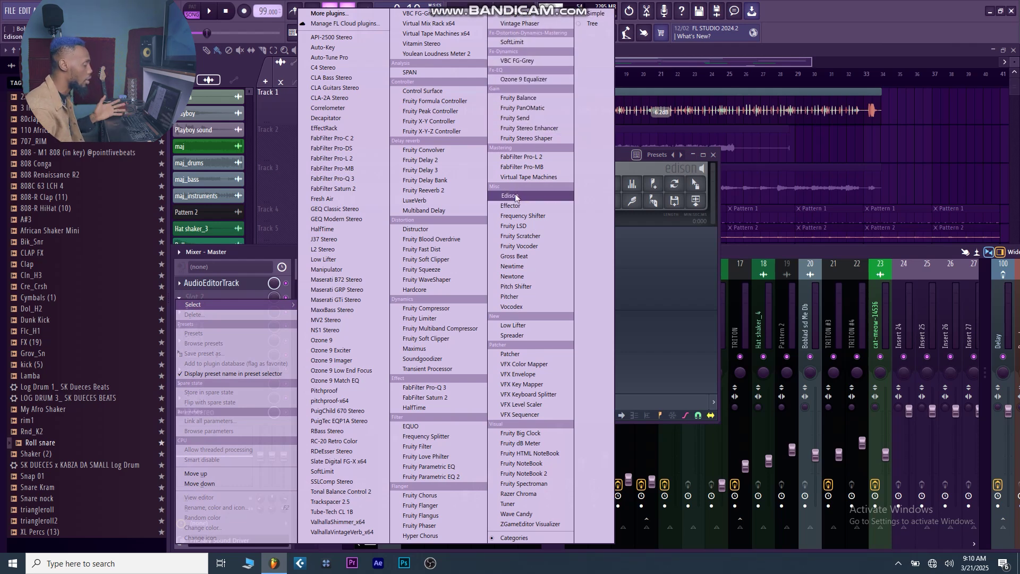
- Load Edison from the plugin list and stretch its window wide and tall over the playlist
click(716, 61)
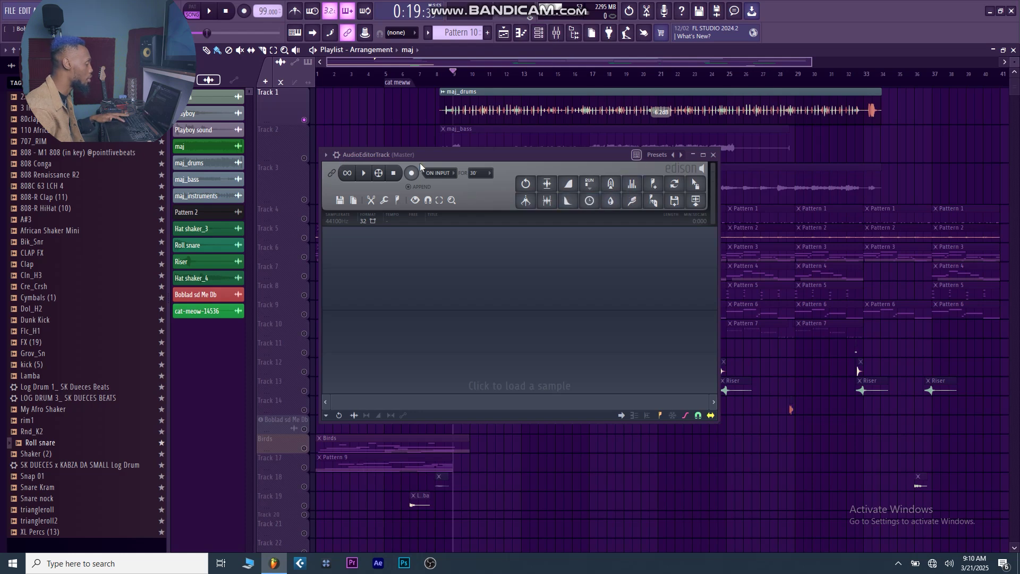
drag(321, 169, 171, 161)
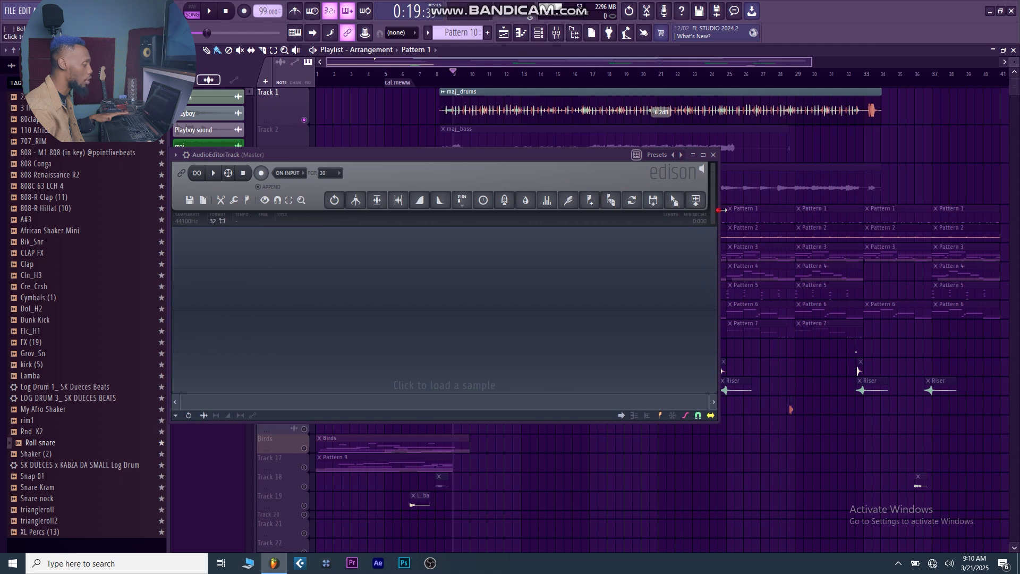
drag(722, 210, 964, 210)
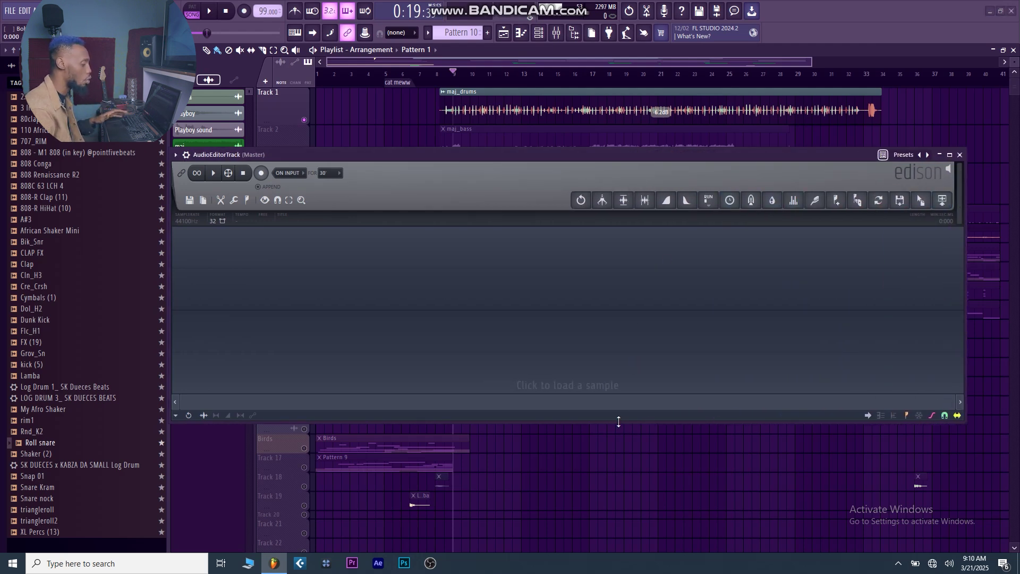
drag(618, 422, 619, 550)
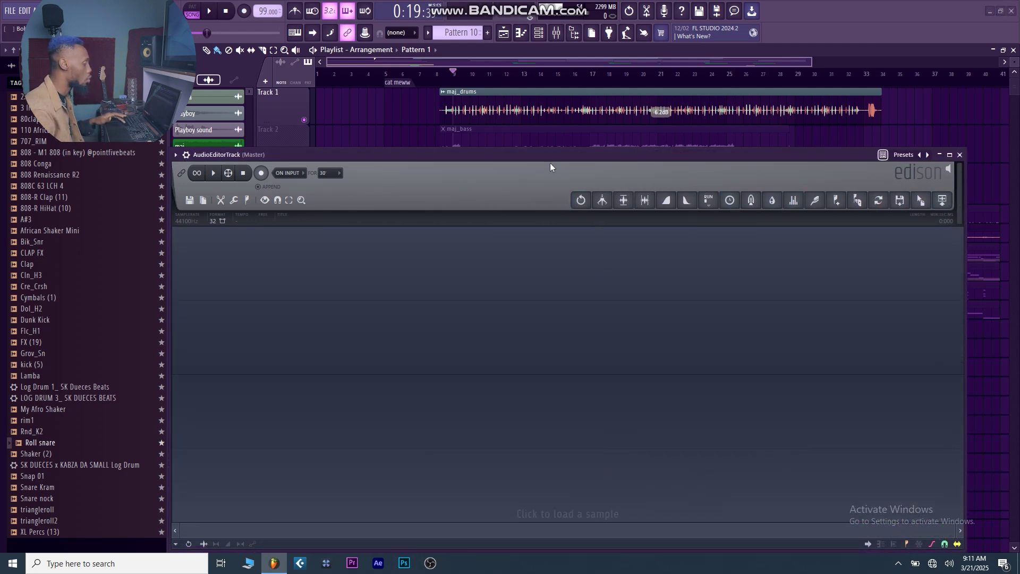
drag(557, 156, 578, 156)
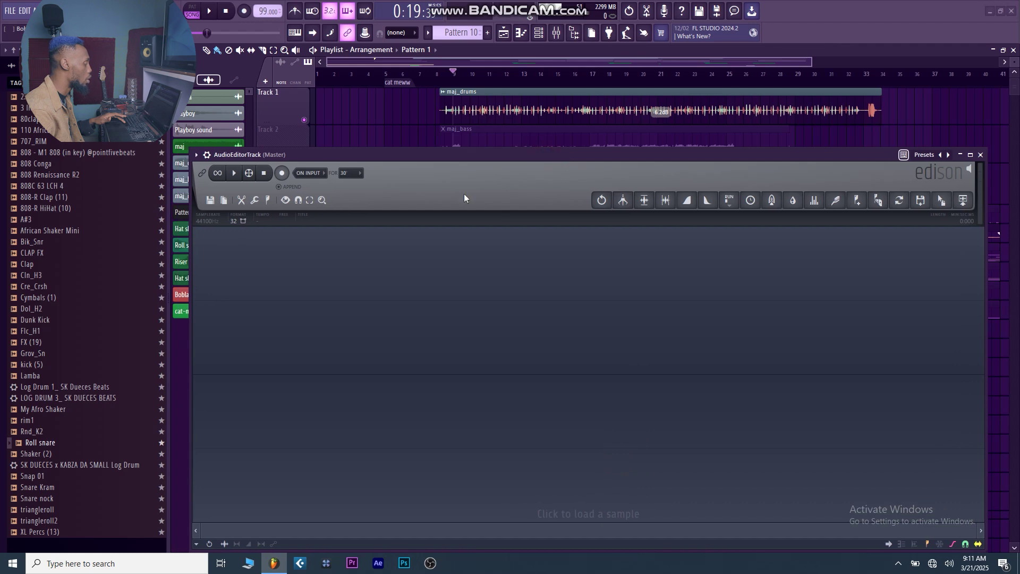
- Record about 6 seconds of the playing song into Edison, then stop
click(282, 174)
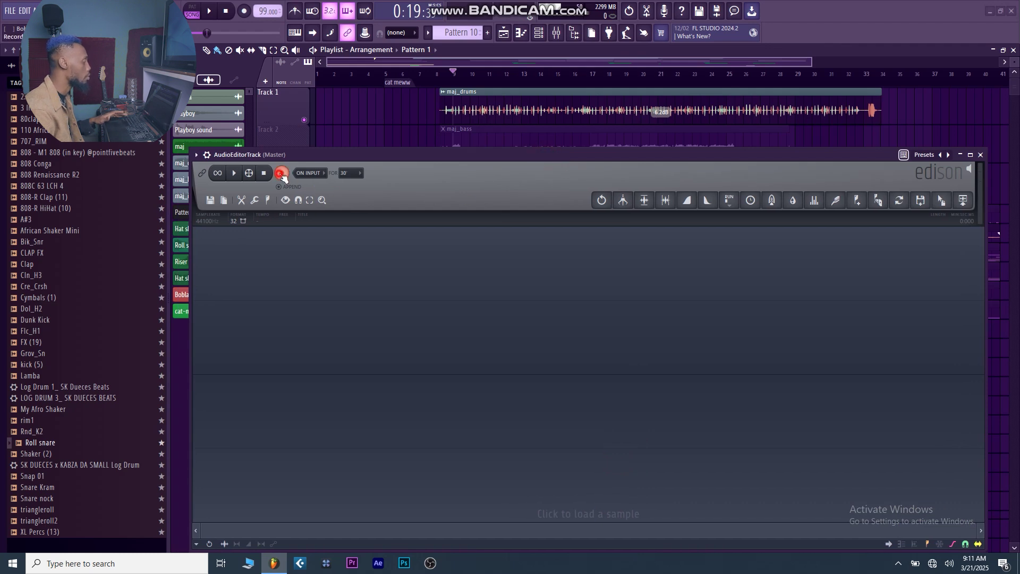
click(211, 12)
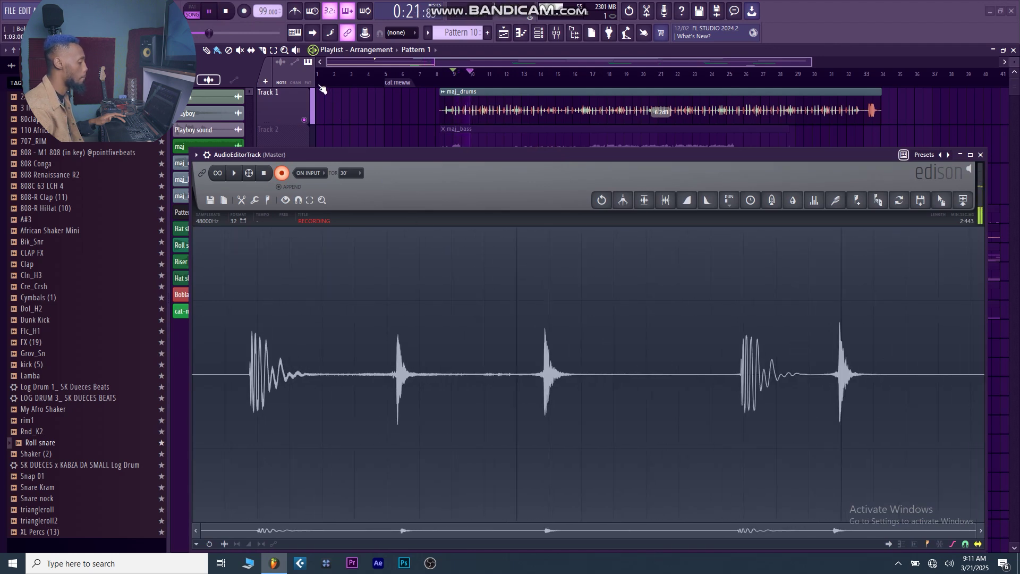
click(283, 173)
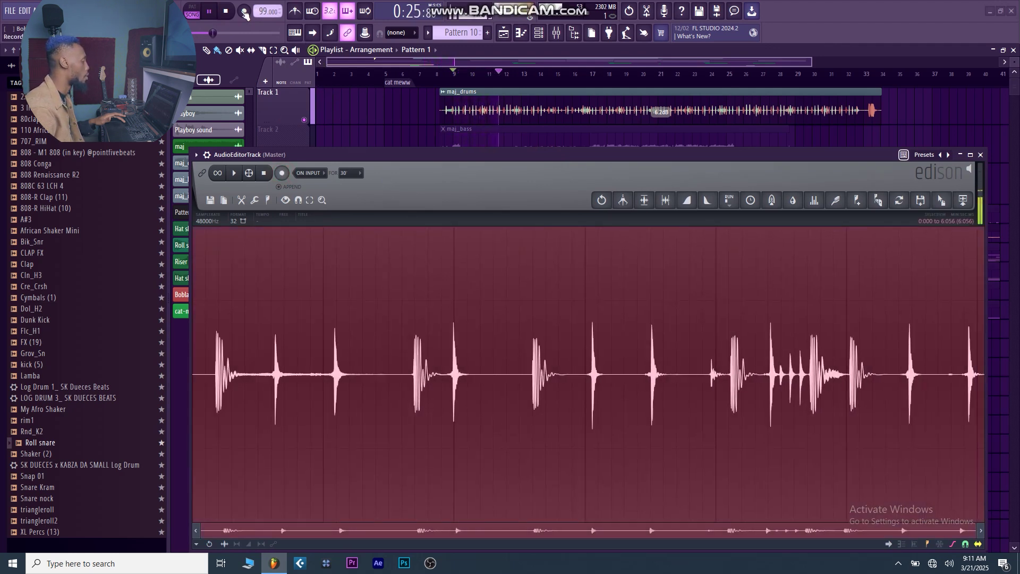
key(space)
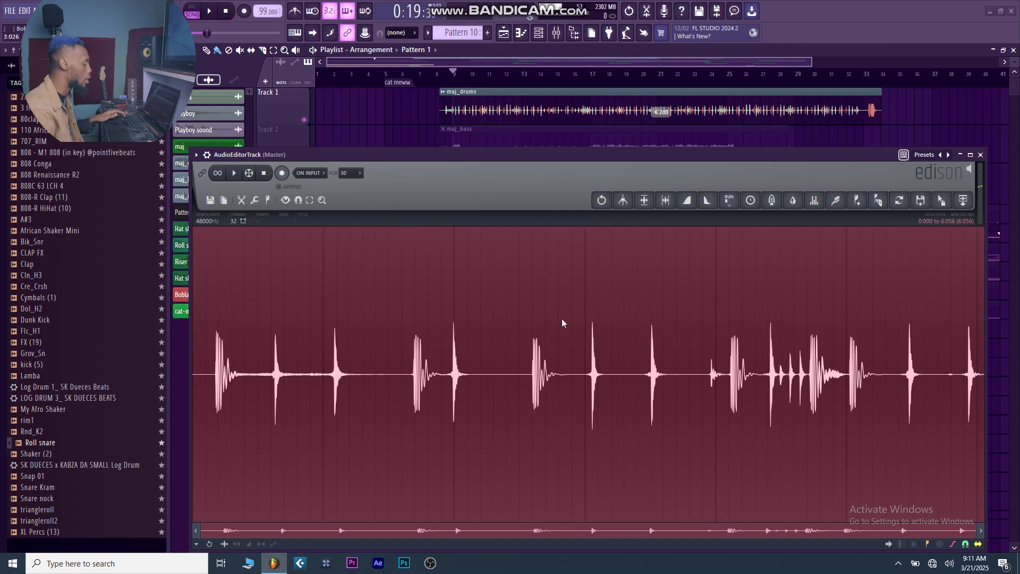
- Select the drum loop from 0.154 to 6.056, skipping the silent lead-in, and audition it
drag(471, 158, 462, 103)
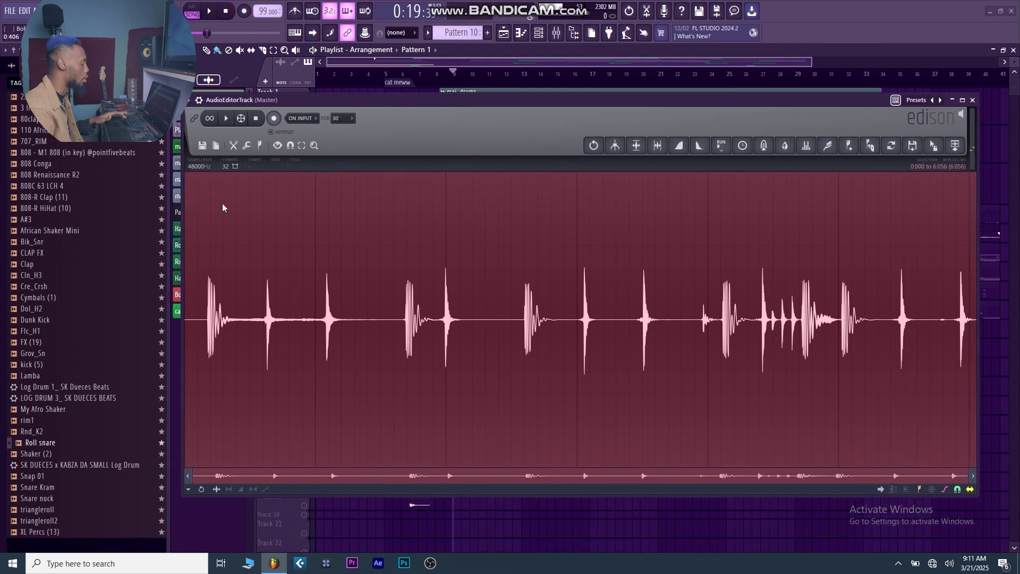
drag(196, 287, 206, 287)
key(space)
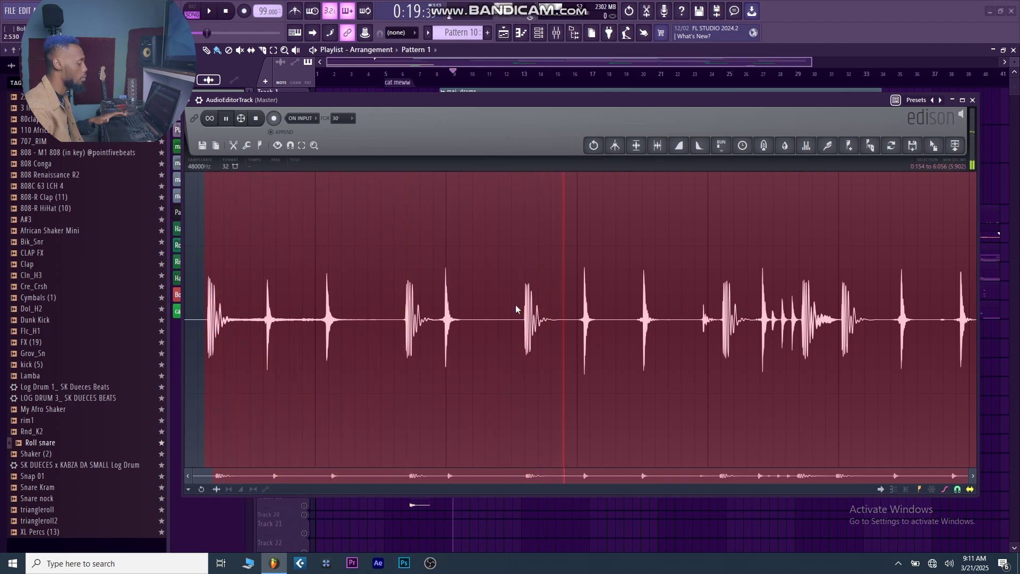
key(space)
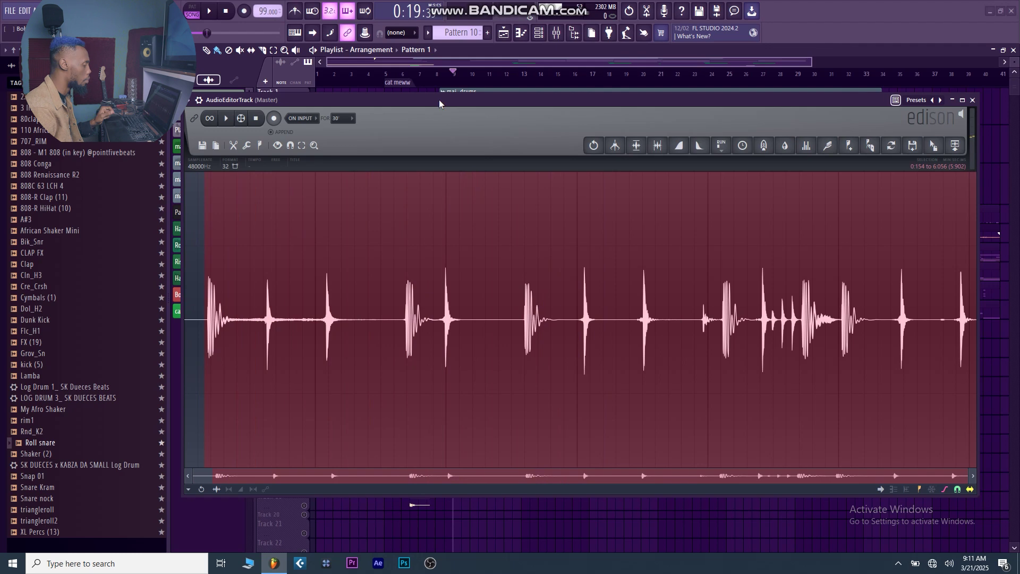
drag(439, 100, 454, 107)
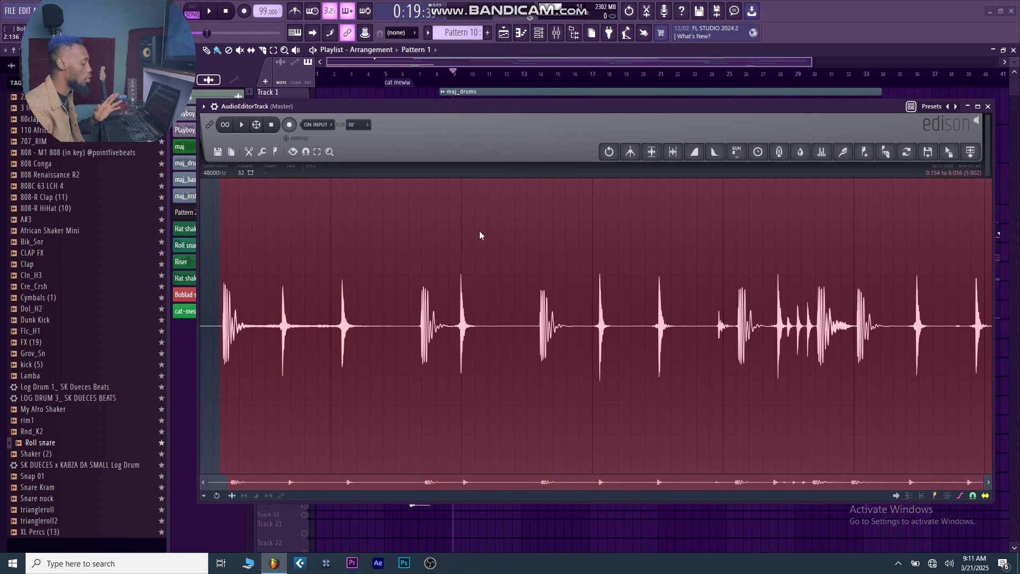
right_click(504, 251)
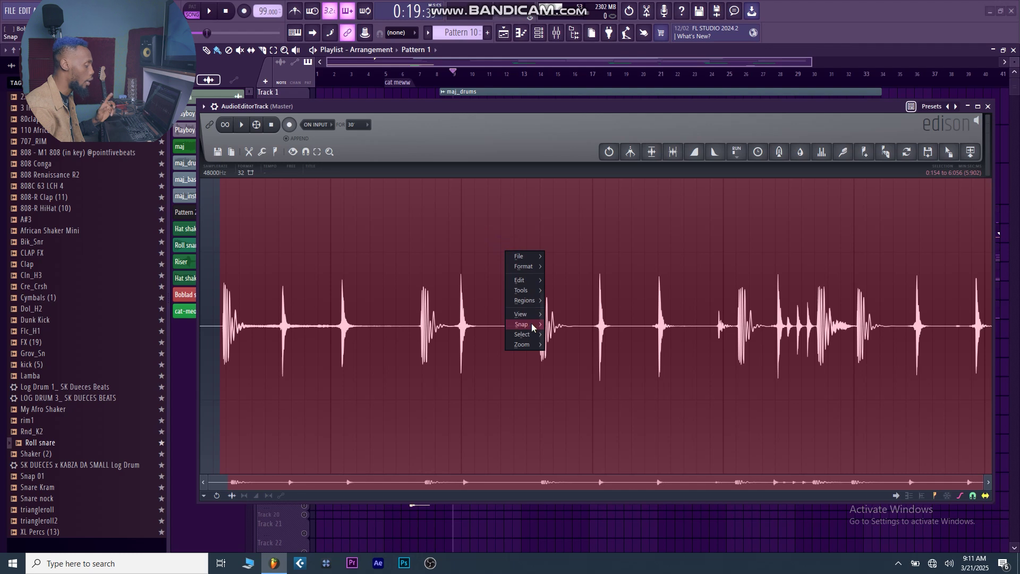
mouse_move(531, 323)
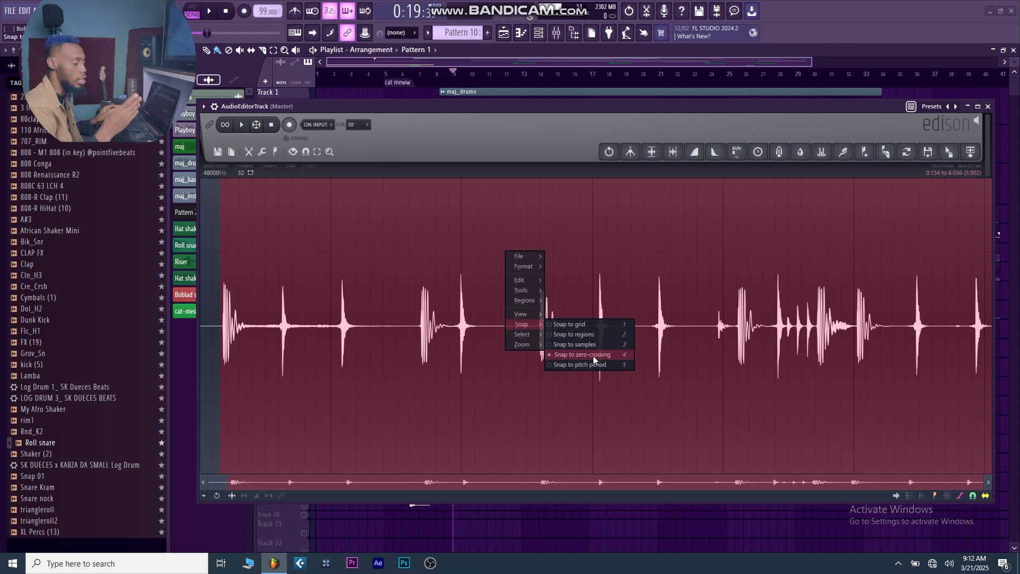
click(546, 104)
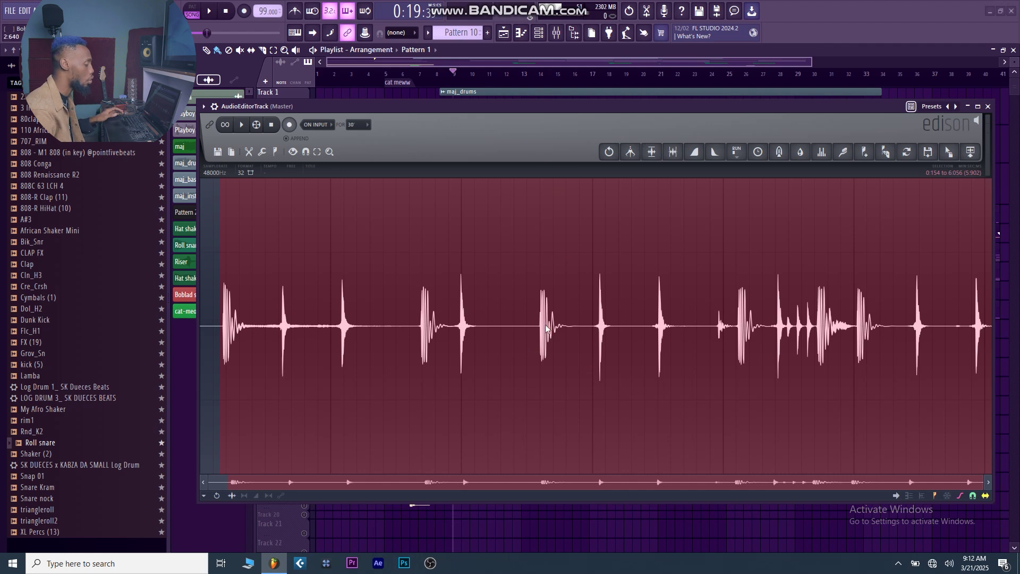
- Audition the Edison loop and roughly select the region around one drum hit
scroll(534, 332, up, 6)
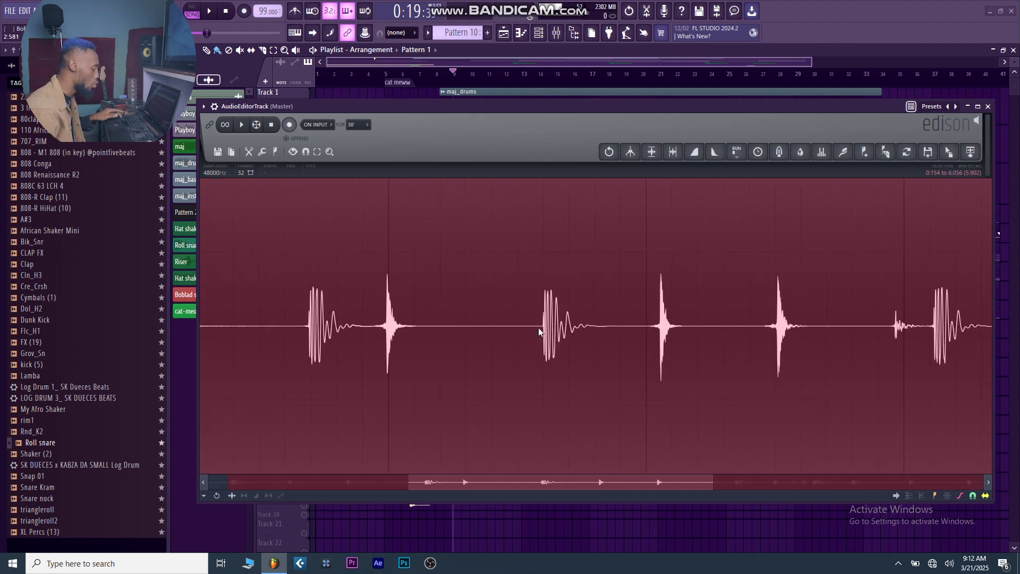
scroll(547, 335, up, 5)
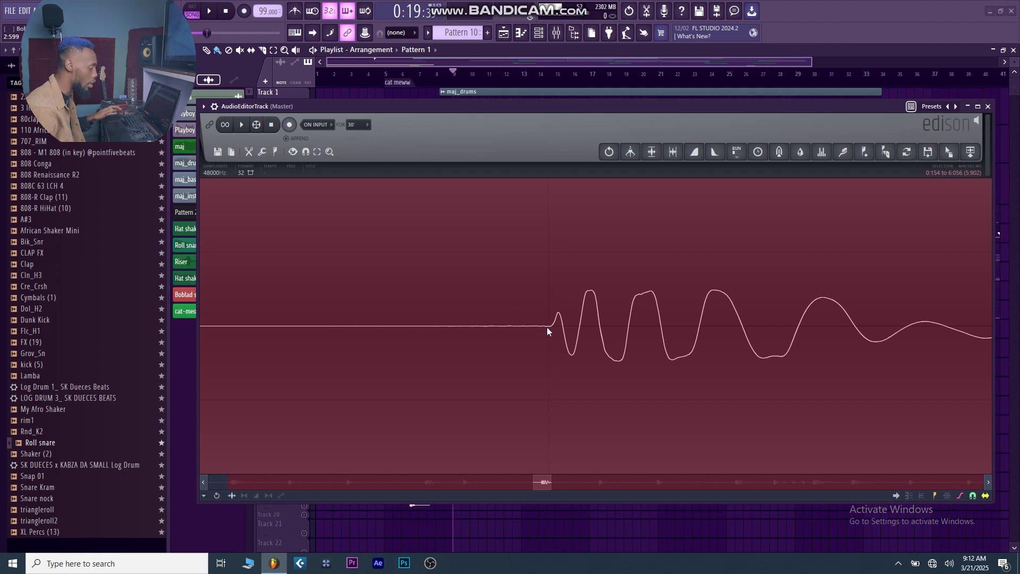
drag(539, 489, 229, 485)
right_click(266, 221)
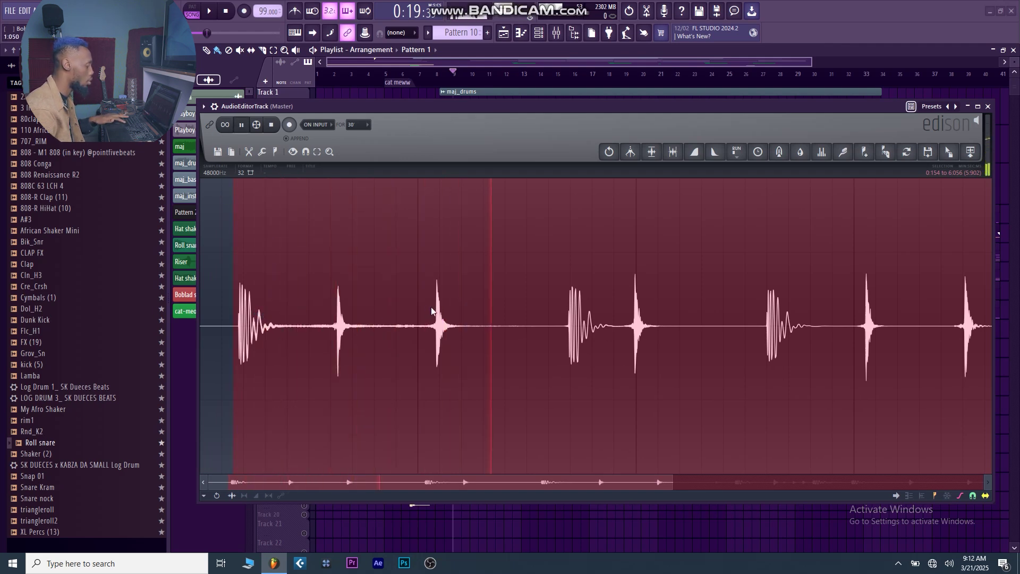
scroll(433, 319, down, 2)
key(space)
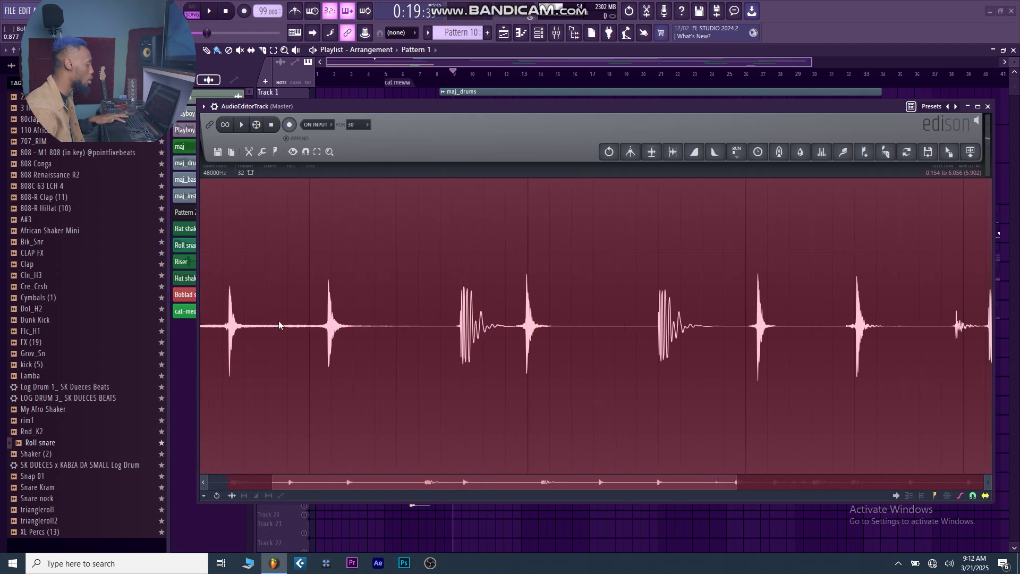
drag(222, 323, 245, 332)
- Trim the hit selection to 0.628–0.736 and move Edison down to reveal the playlist
scroll(242, 331, up, 2)
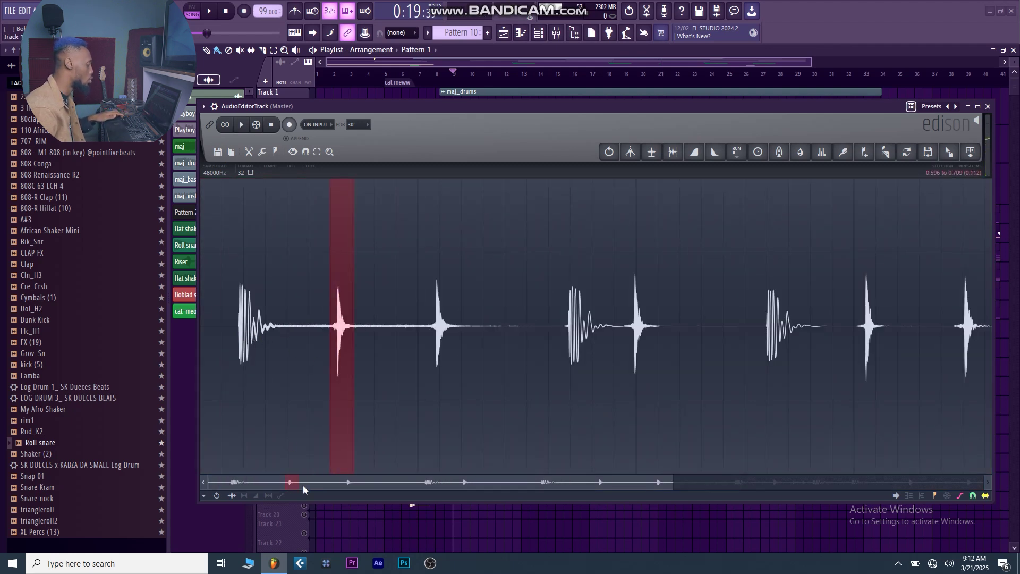
scroll(317, 352, up, 5)
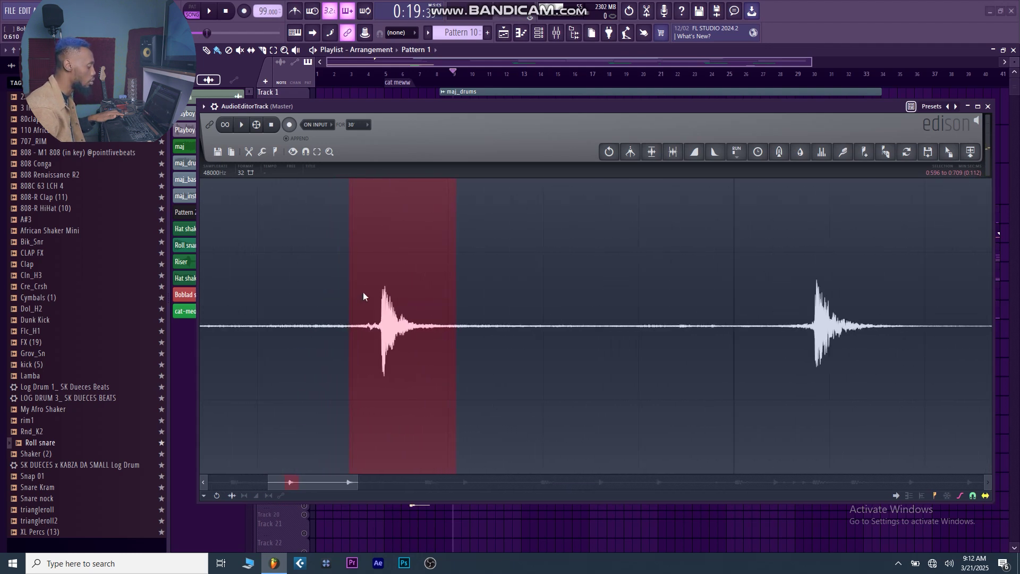
scroll(364, 296, up, 5)
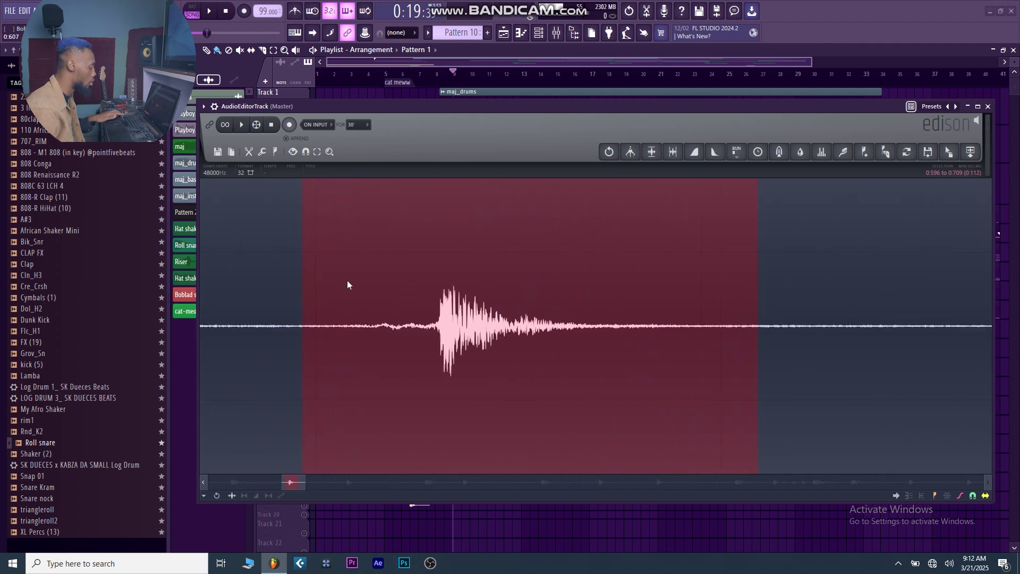
scroll(313, 303, up, 3)
drag(298, 314, 323, 326)
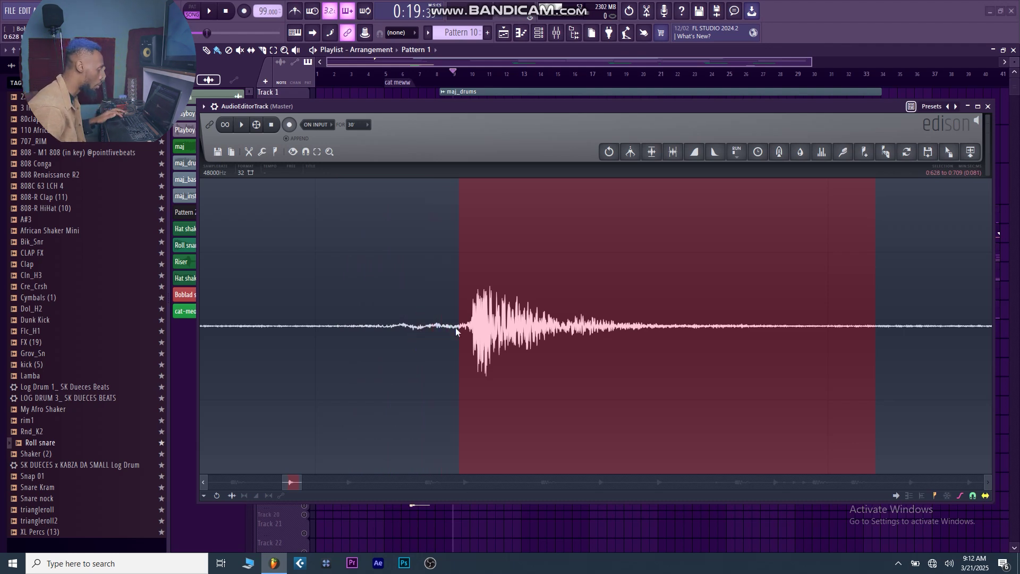
scroll(529, 313, down, 3)
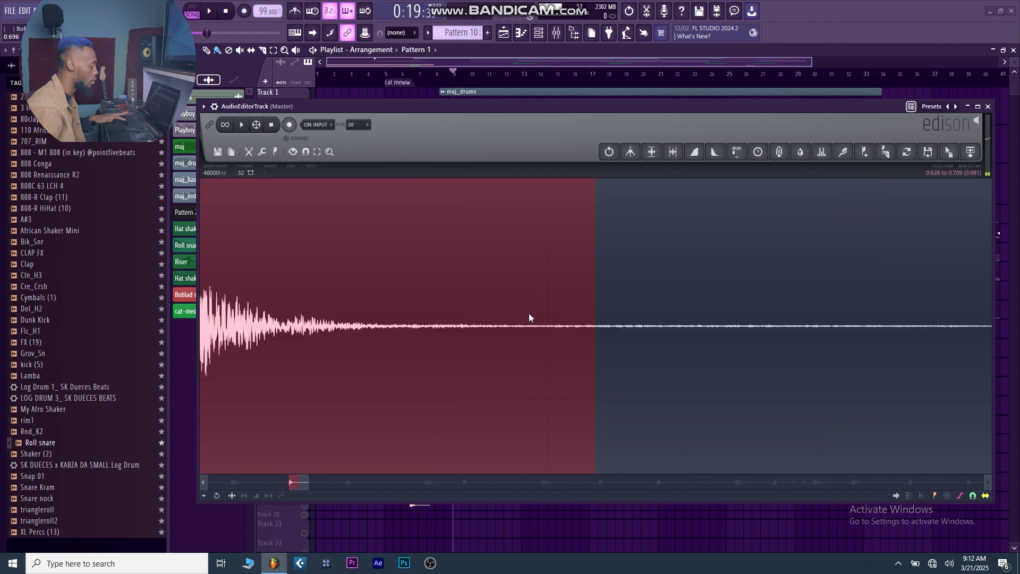
scroll(529, 314, up, 1)
scroll(529, 318, up, 3)
scroll(465, 259, down, 2)
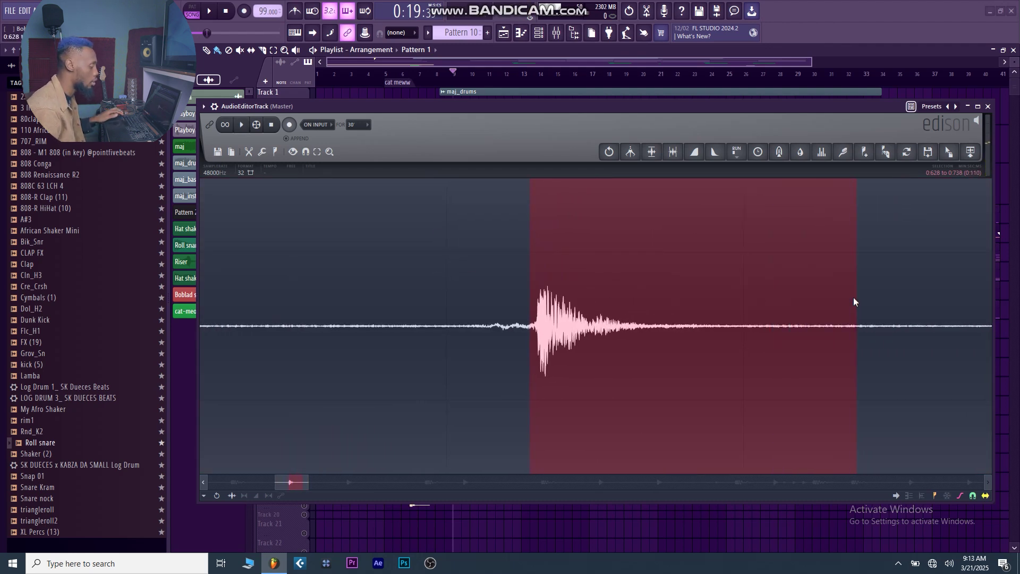
drag(854, 298, 852, 298)
drag(620, 109, 598, 107)
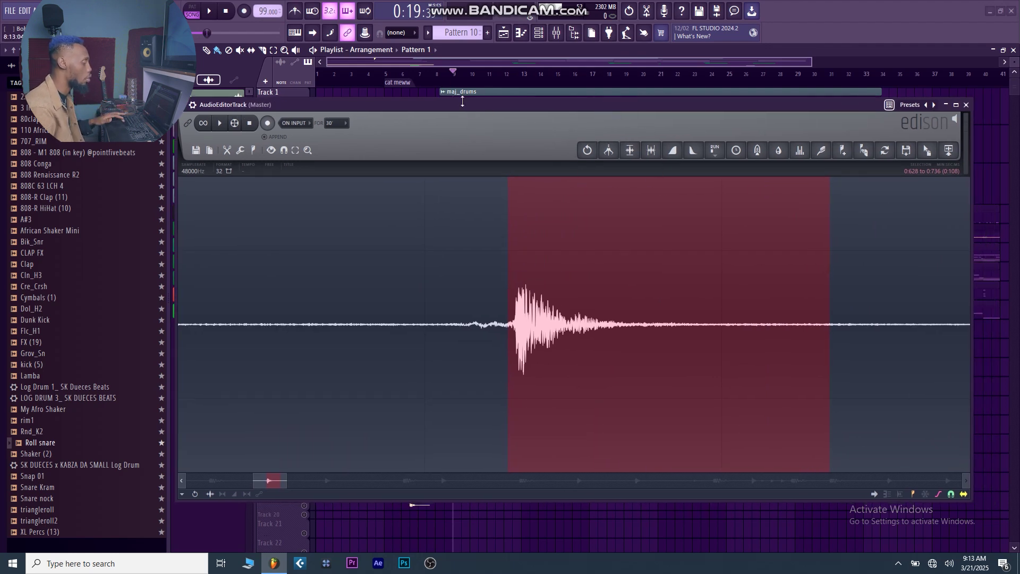
drag(478, 105, 498, 141)
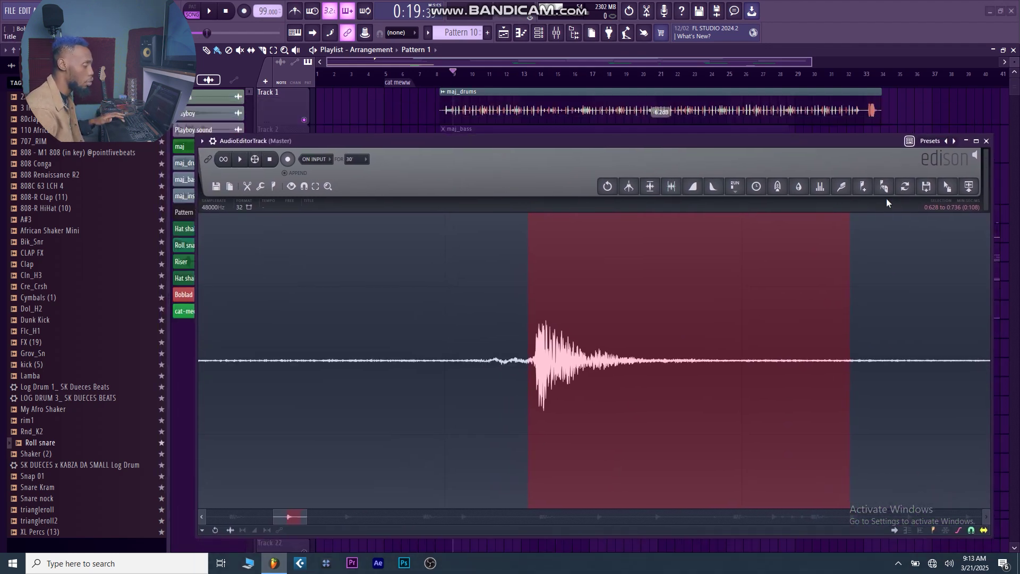
- Normalize the selected hit and drag it into the Channel rack as a new sampler channel
click(652, 188)
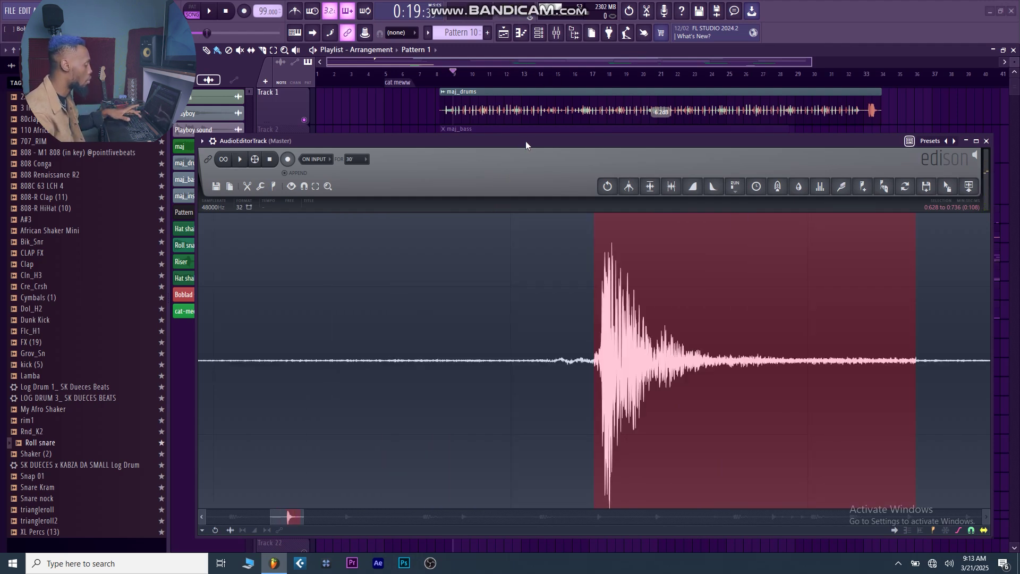
key(F6)
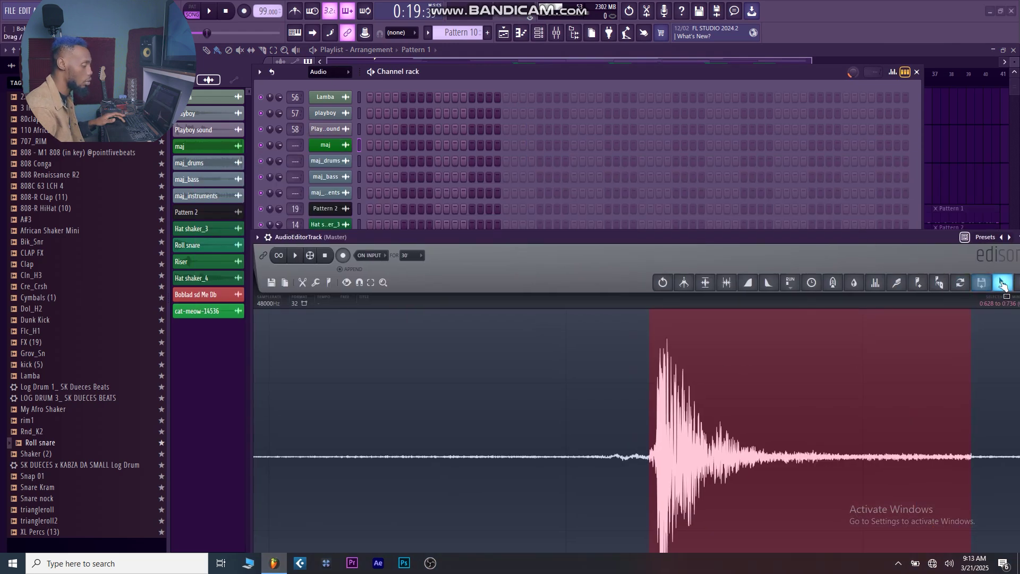
drag(1003, 282, 337, 318)
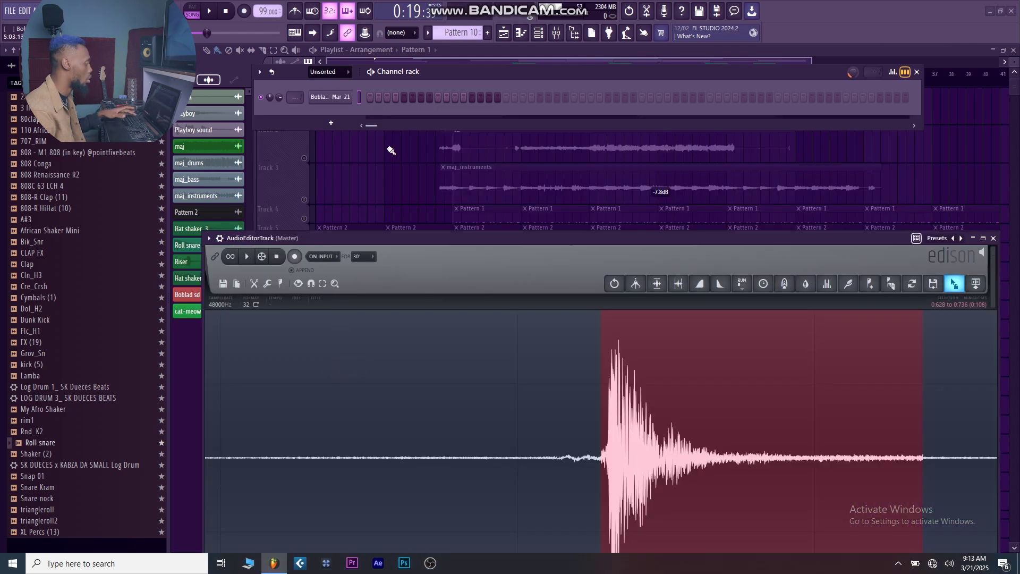
drag(420, 73, 433, 74)
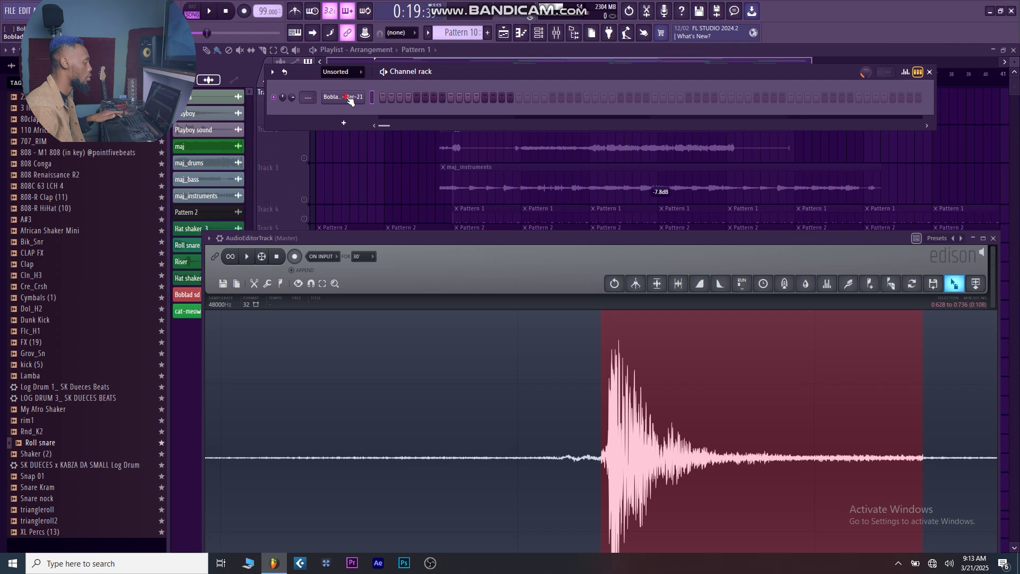
- Name the new drum-hit channel 'Rim shot'
click(349, 99)
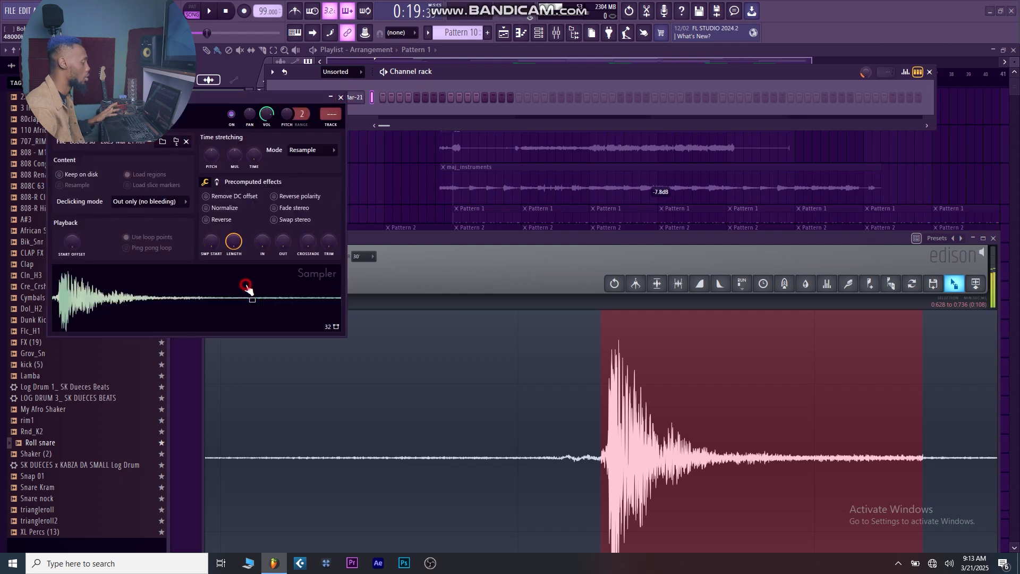
click(341, 98)
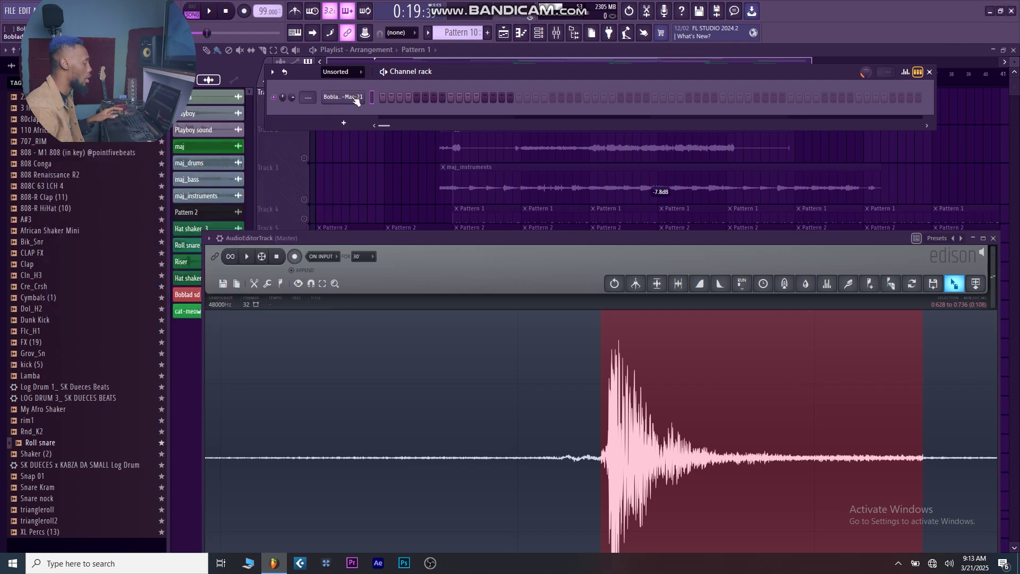
key(F2)
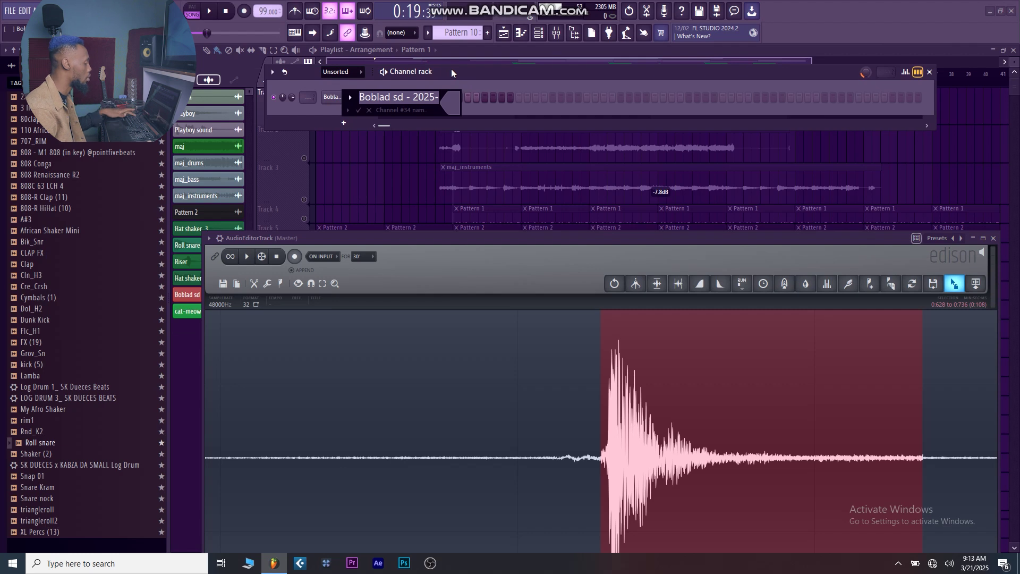
key(Return)
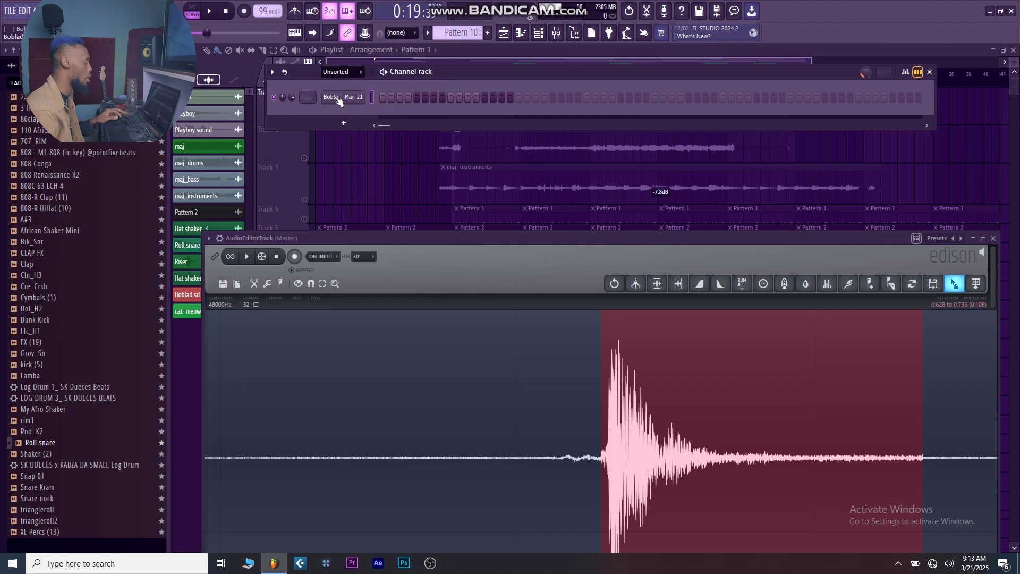
key(F2)
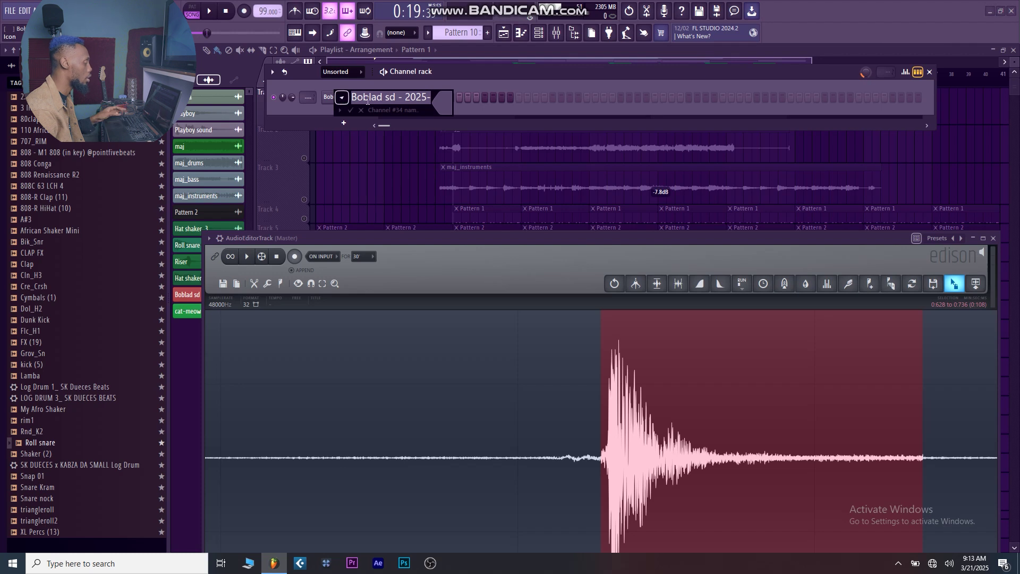
text(Rim shot)
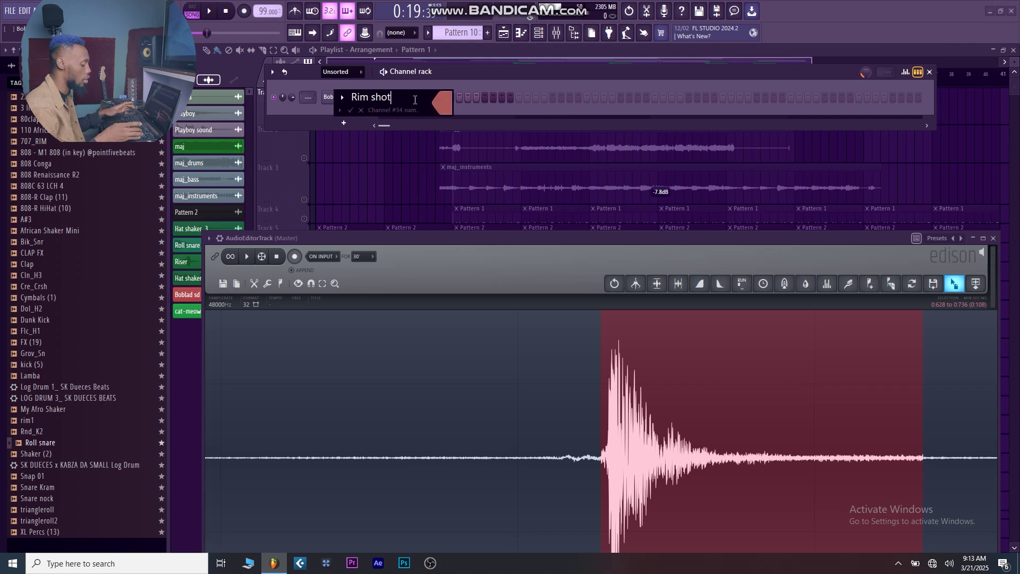
key(Return)
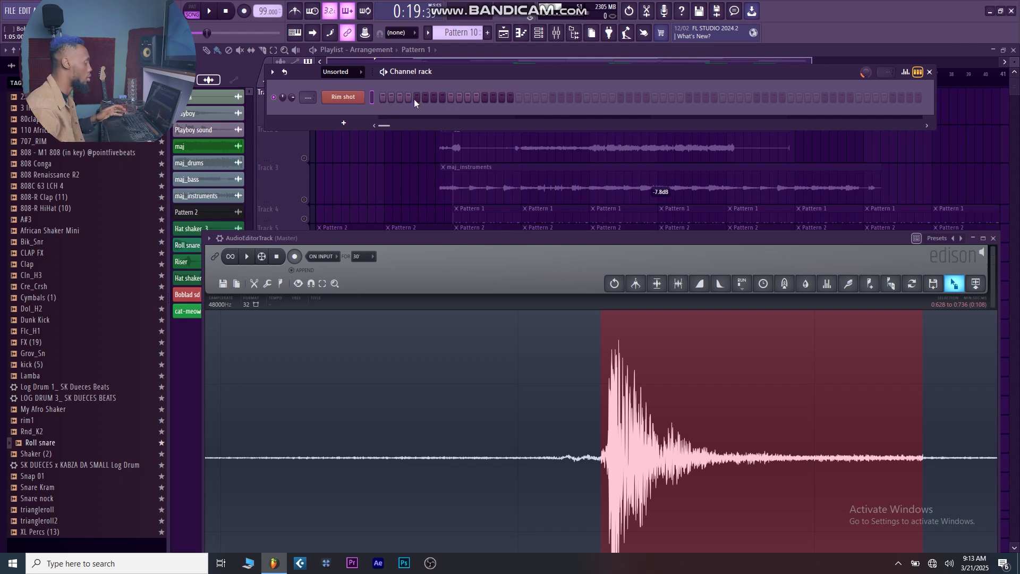
- Reconfirm the Rim shot name and reposition the Channel rack and Edison windows
right_click(351, 98)
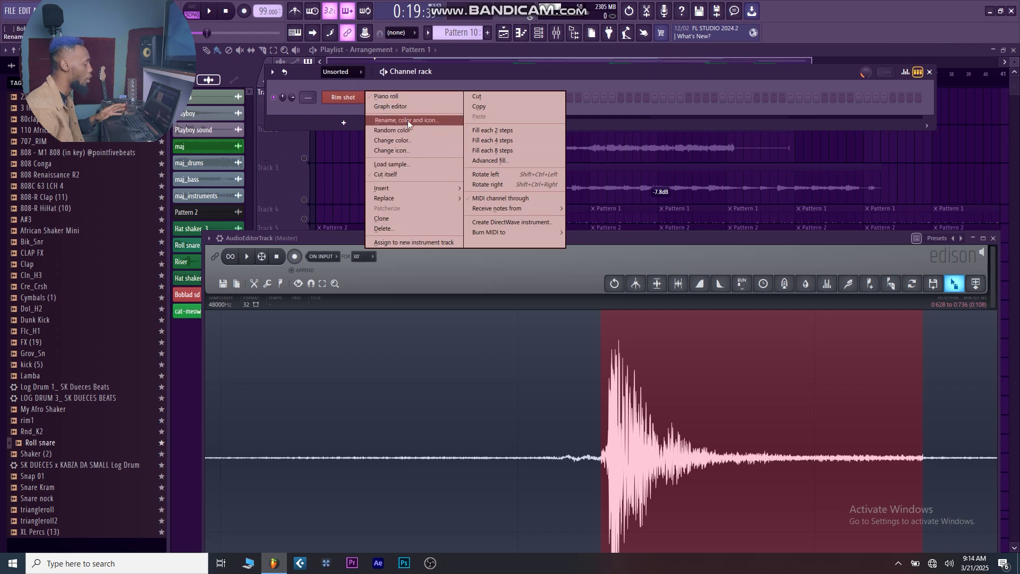
click(439, 71)
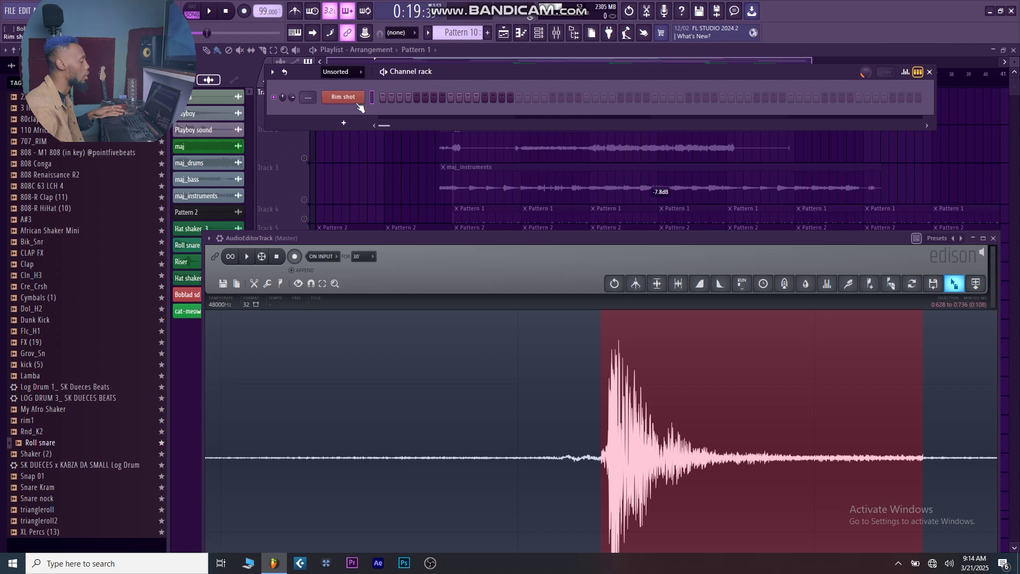
drag(443, 64, 448, 66)
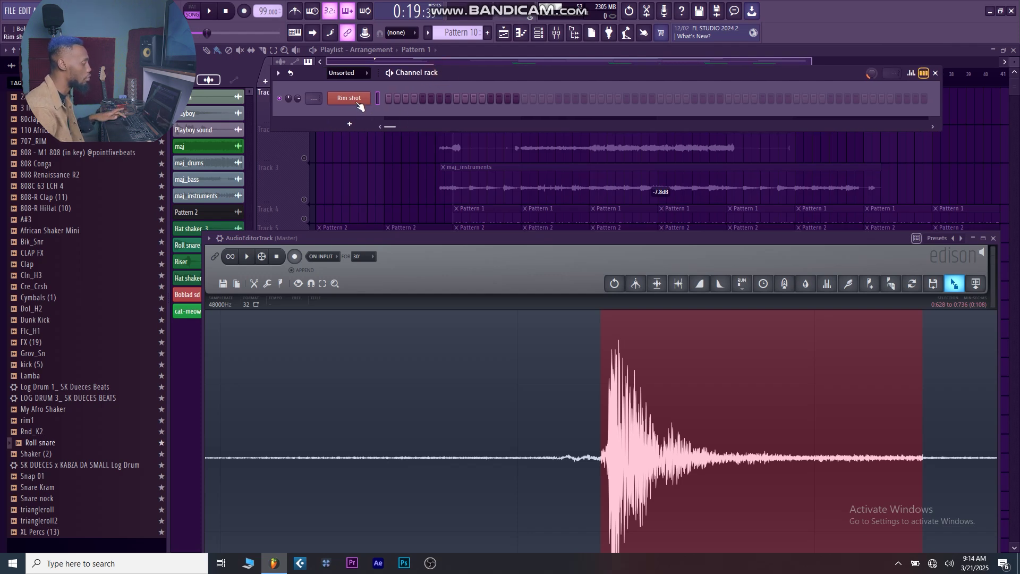
shift+click(359, 100)
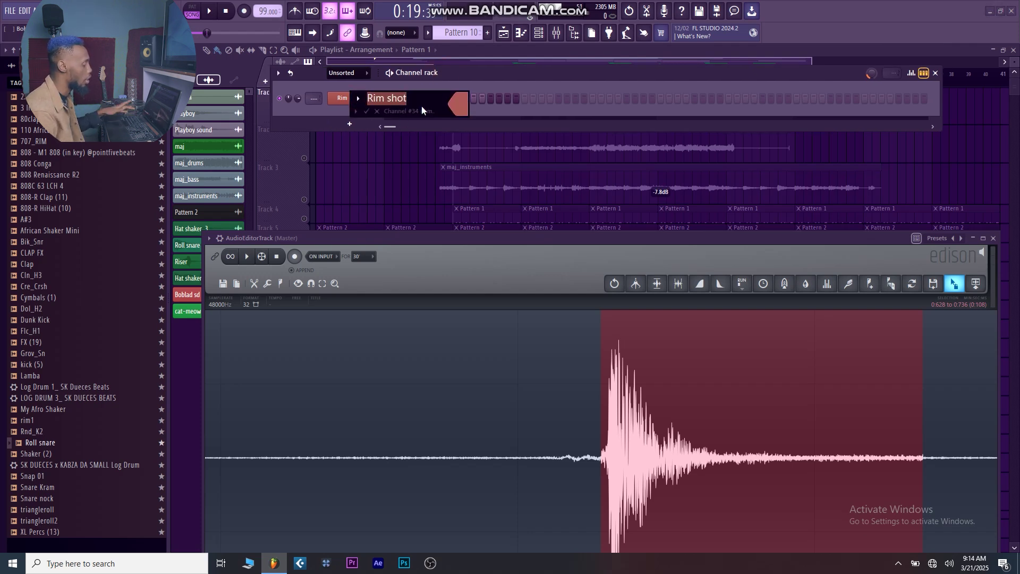
key(Return)
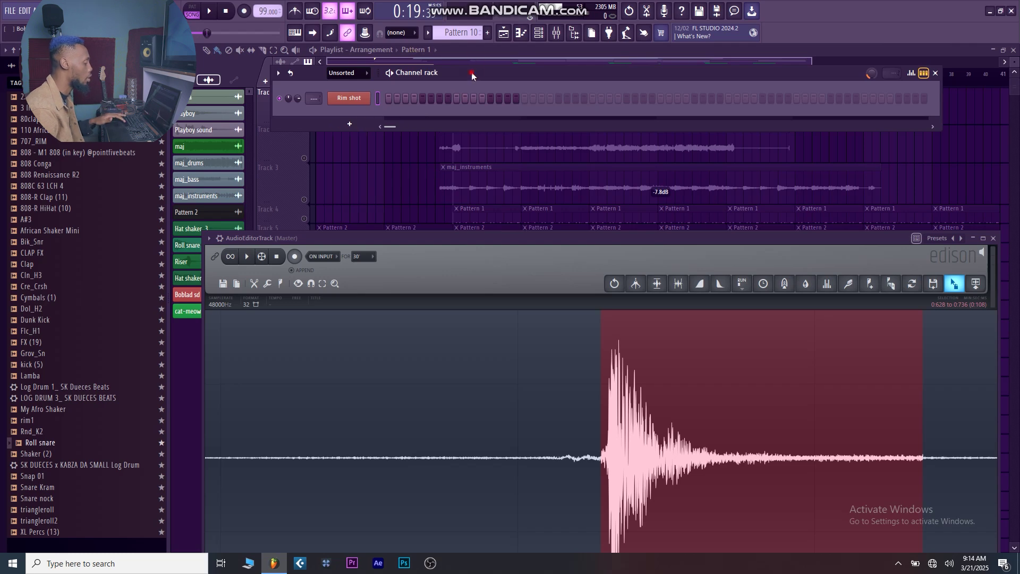
drag(471, 72, 465, 76)
drag(517, 237, 423, 126)
- Zoom out, play the recording and roughly select the next kick hit
scroll(547, 309, down, 4)
scroll(402, 400, down, 8)
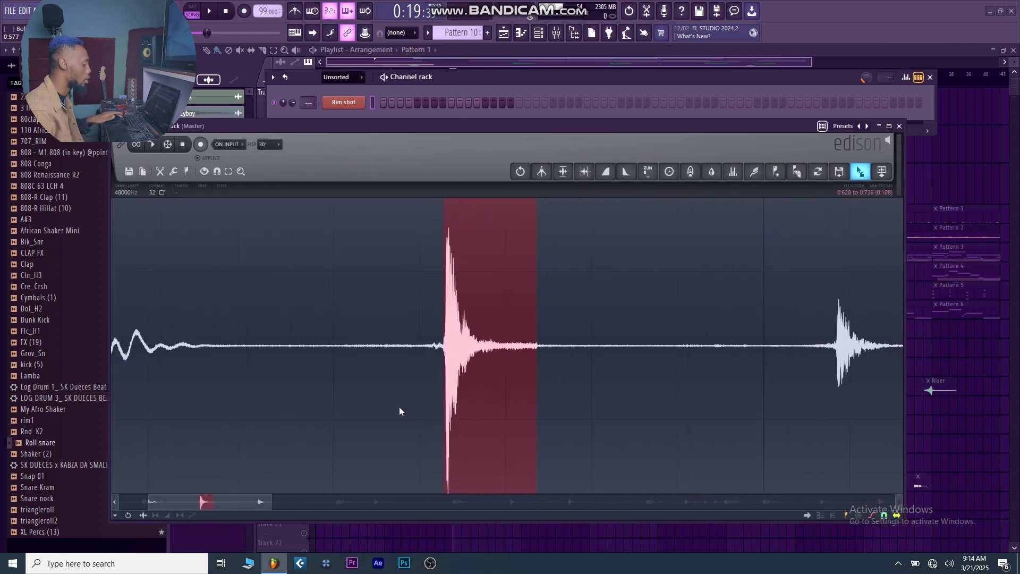
scroll(372, 388, down, 3)
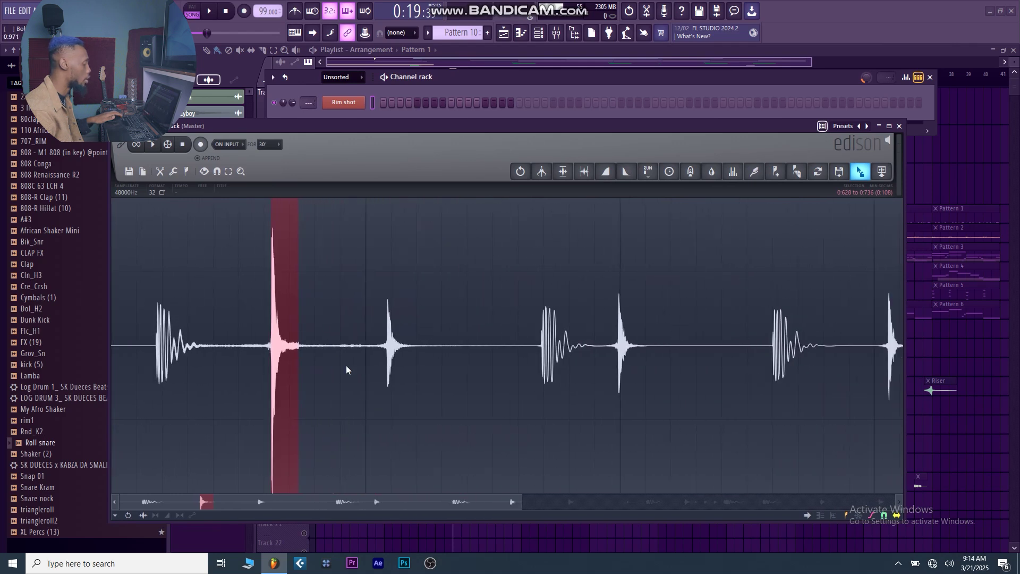
click(341, 326)
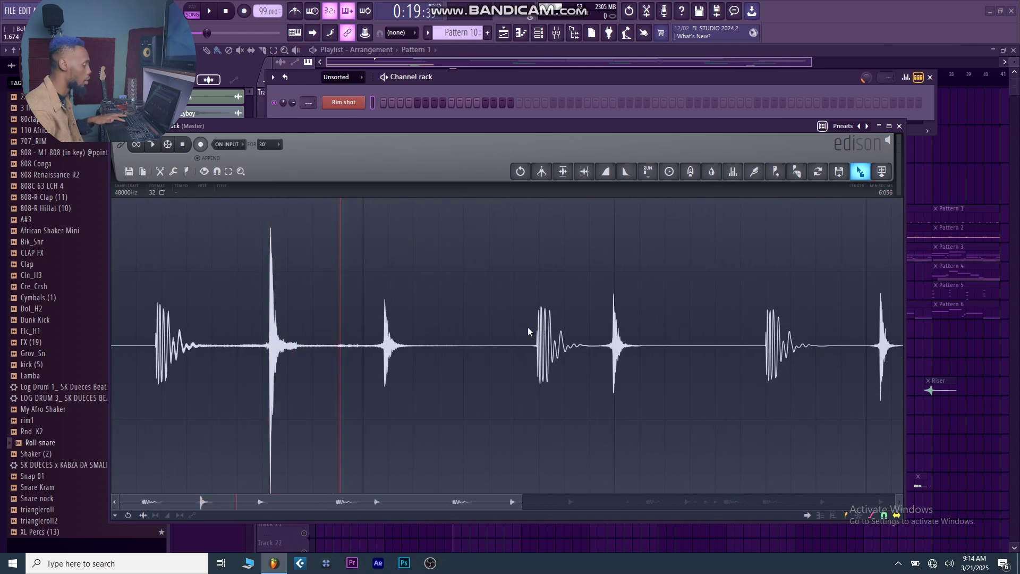
key(space)
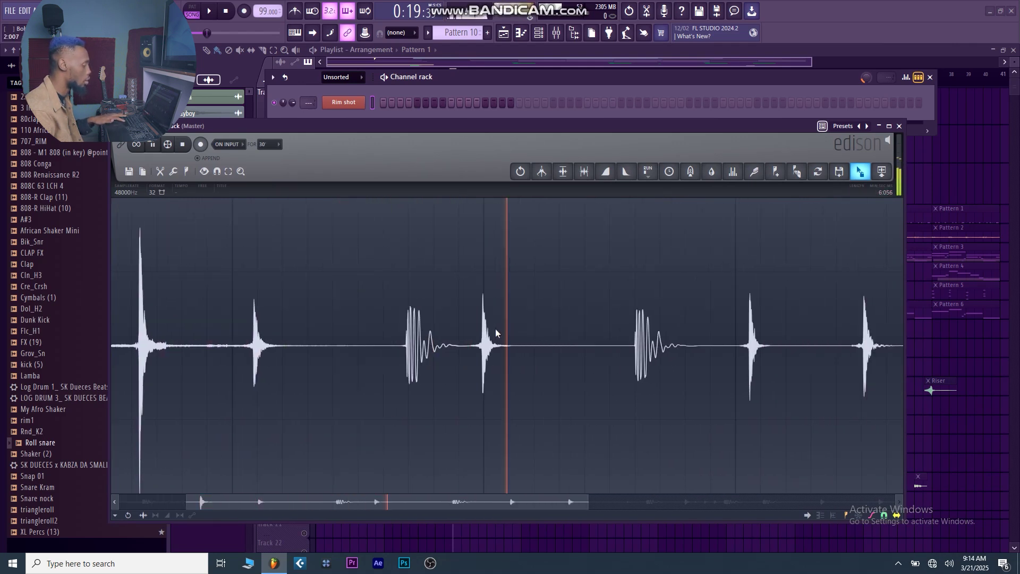
drag(288, 348, 348, 355)
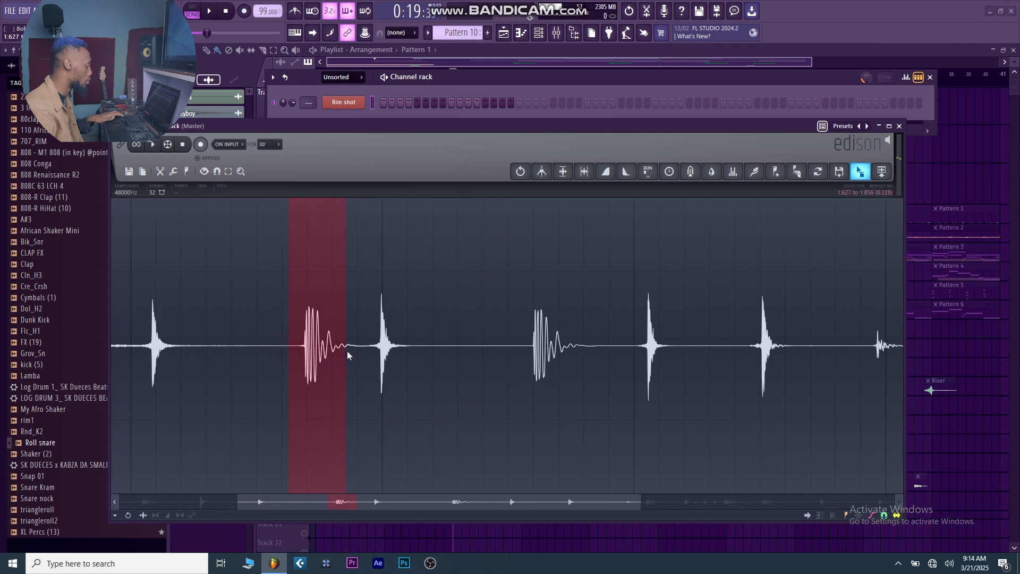
- Tighten the kick selection to span 1.691–1.883, including its tail
scroll(282, 375, up, 5)
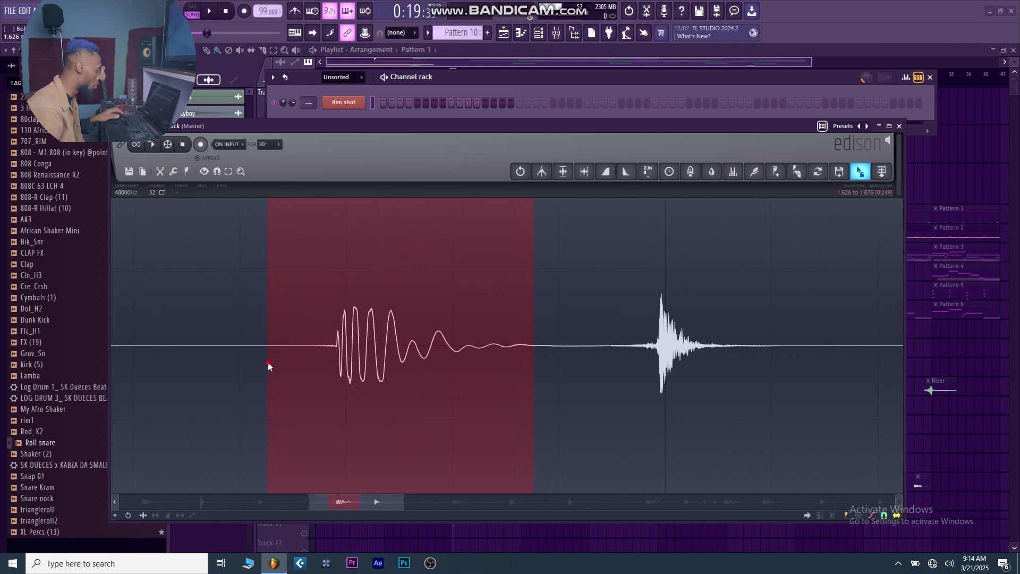
scroll(334, 372, up, 4)
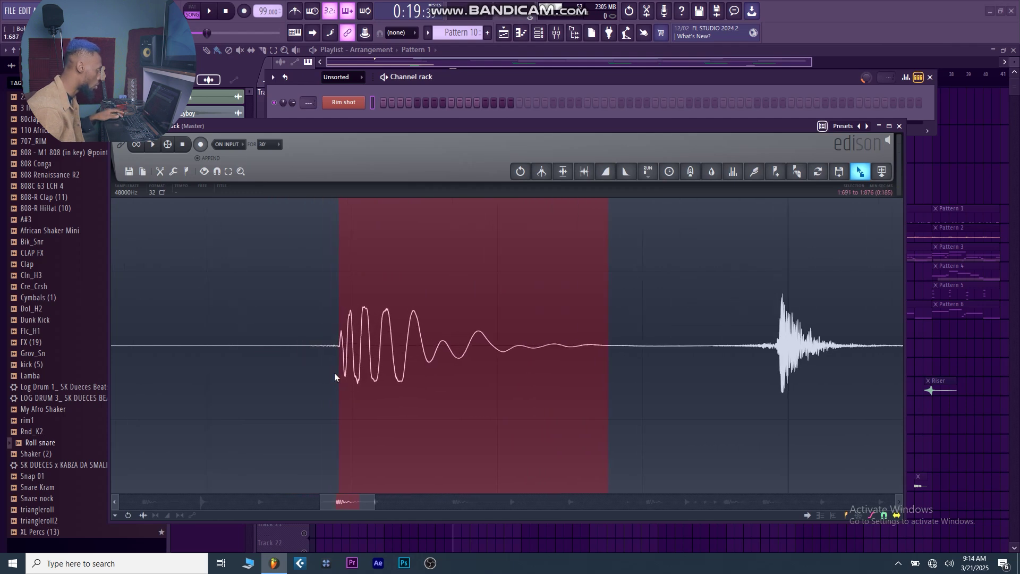
scroll(334, 372, up, 3)
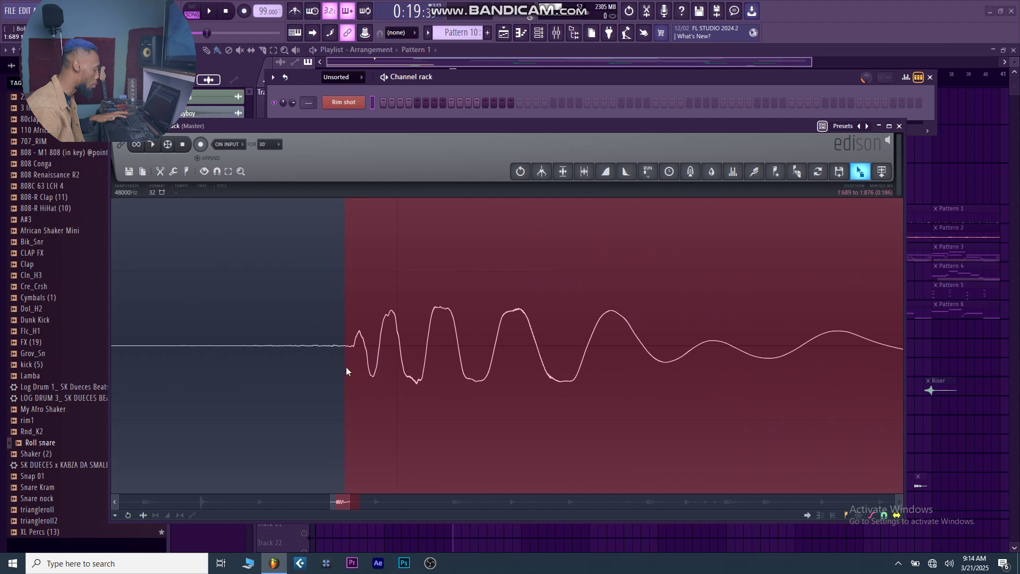
drag(346, 371, 352, 368)
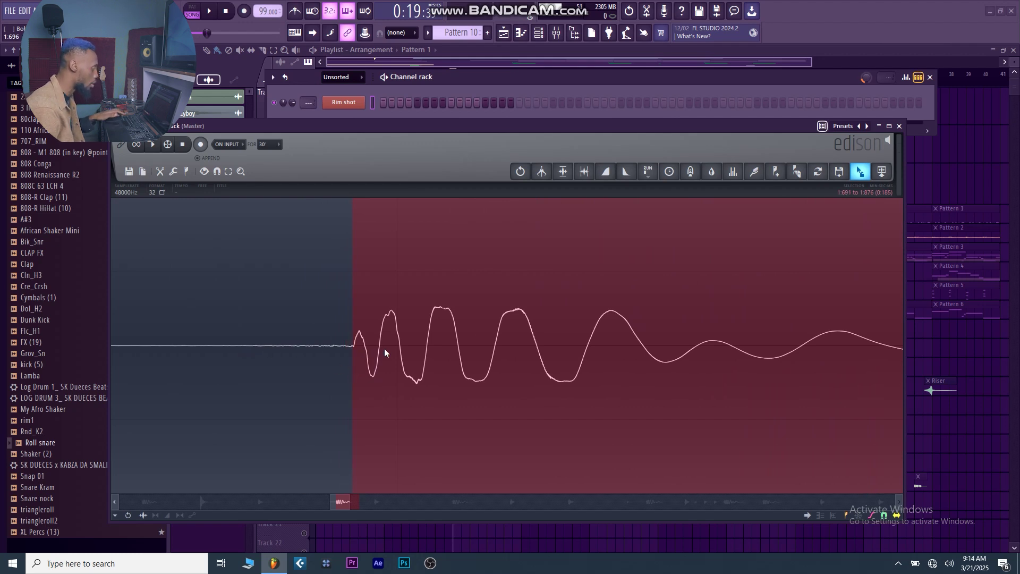
scroll(398, 364, down, 6)
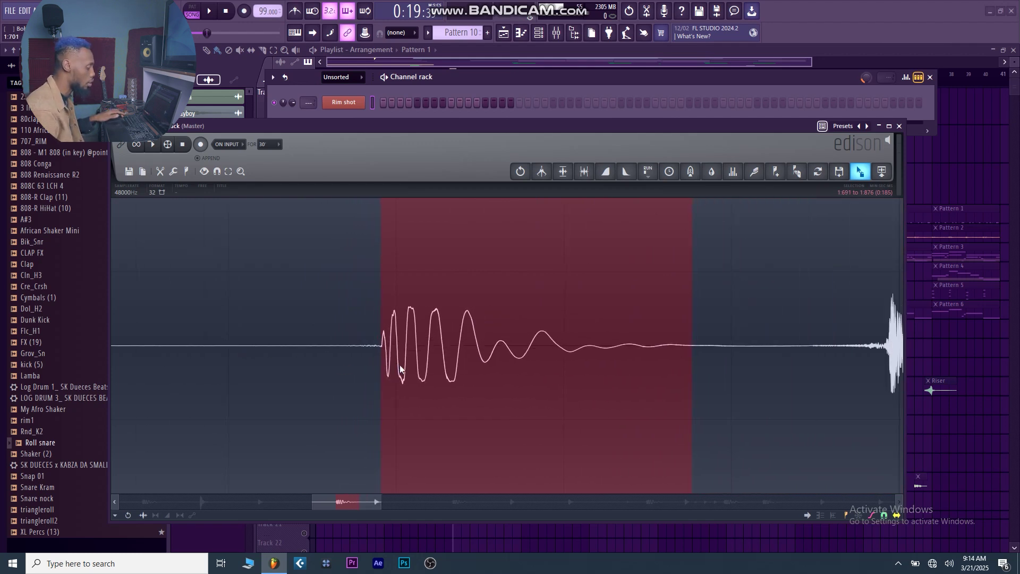
drag(619, 332, 645, 328)
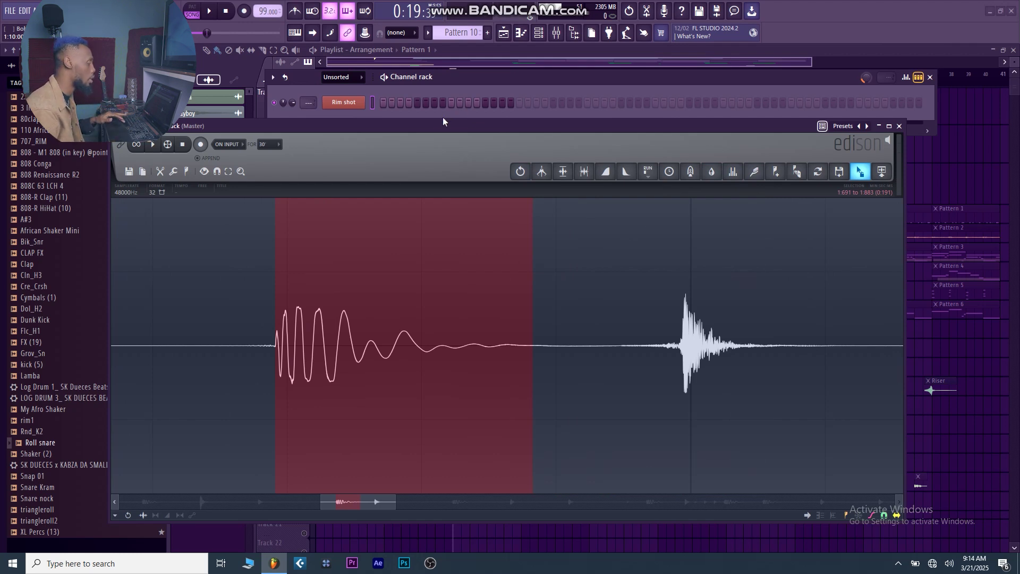
drag(445, 122, 481, 105)
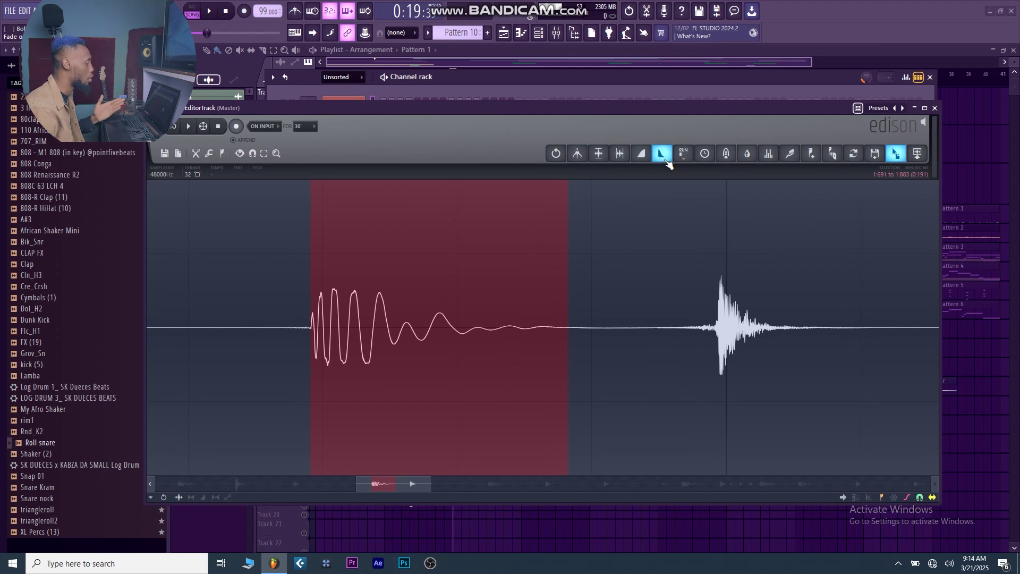
- Normalize the kick hit and drop it into the Channel rack as a new sampler
click(622, 108)
drag(623, 108, 633, 96)
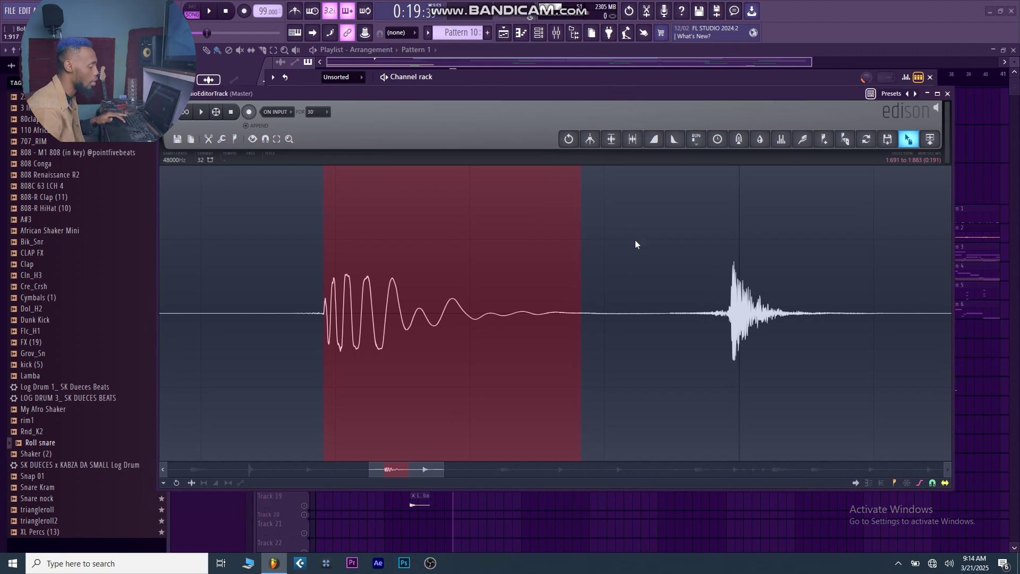
click(612, 139)
scroll(535, 271, up, 3)
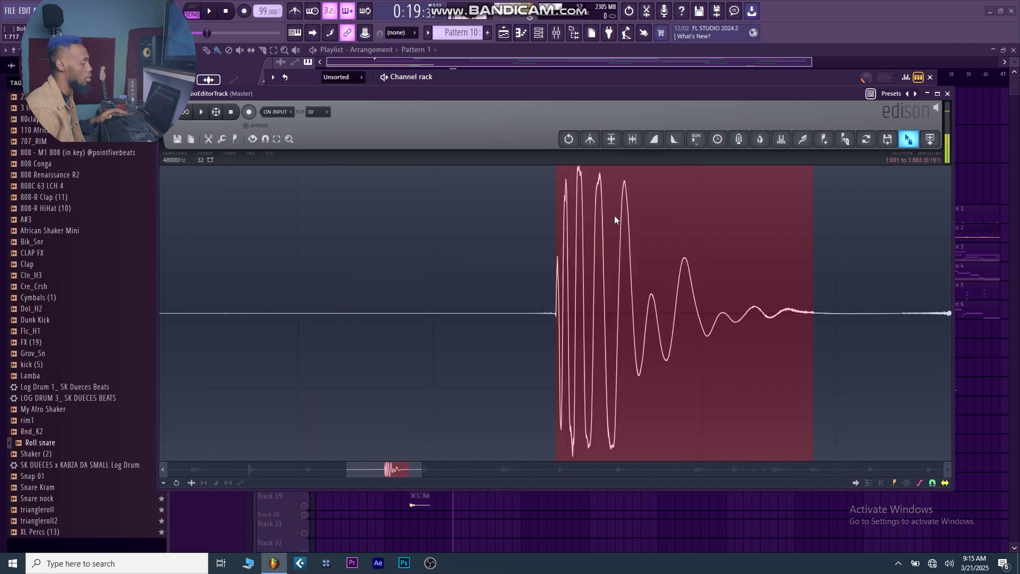
drag(930, 139, 348, 116)
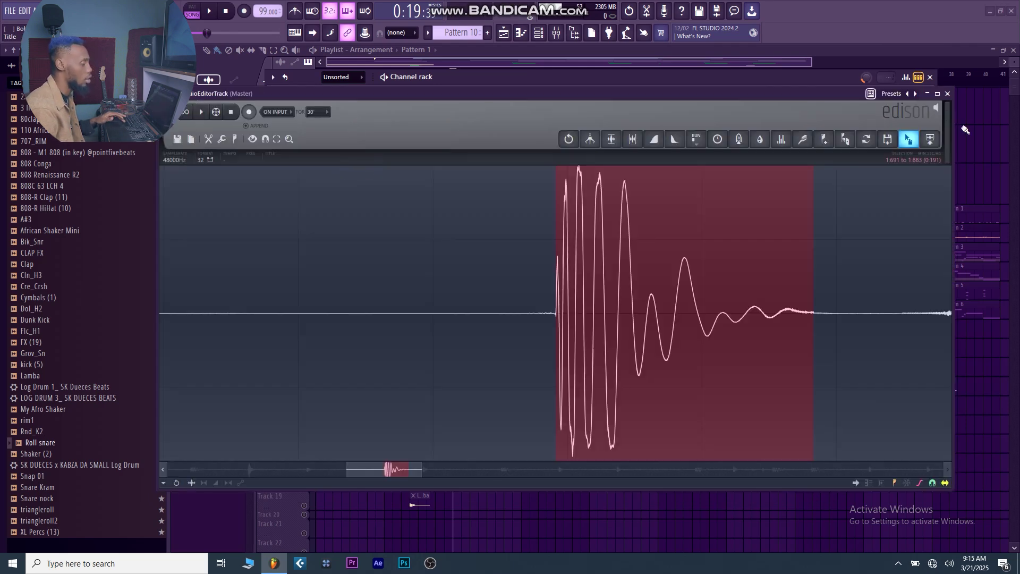
click(948, 94)
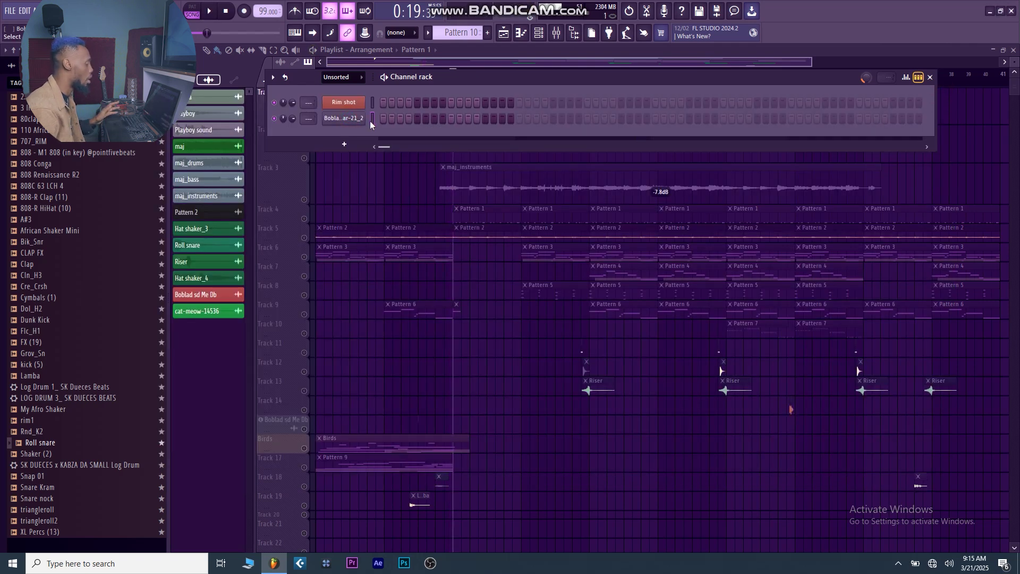
- Rename the new channel to Kick from the suggestions and close the Channel rack
shift+click(351, 122)
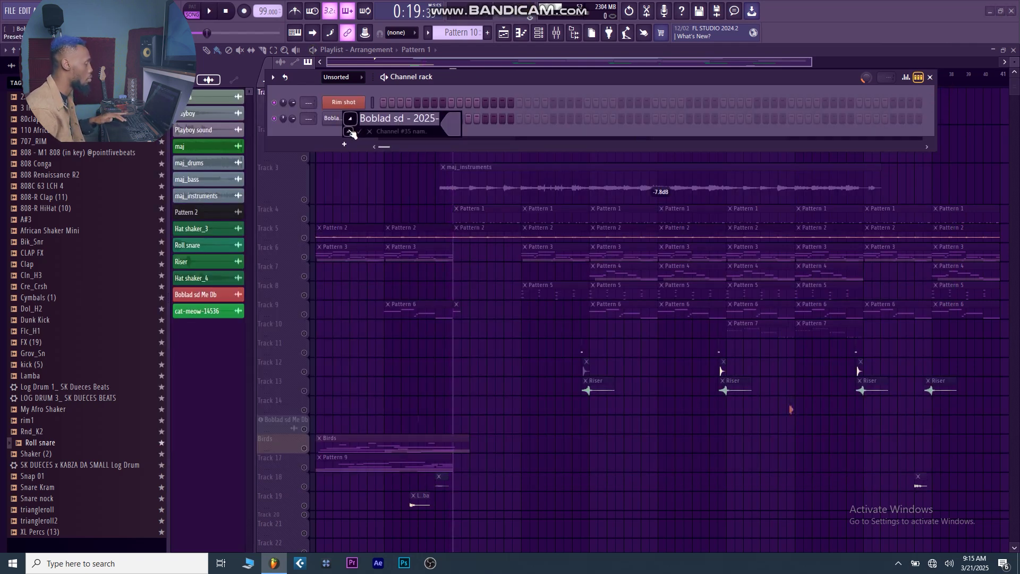
click(348, 131)
click(471, 144)
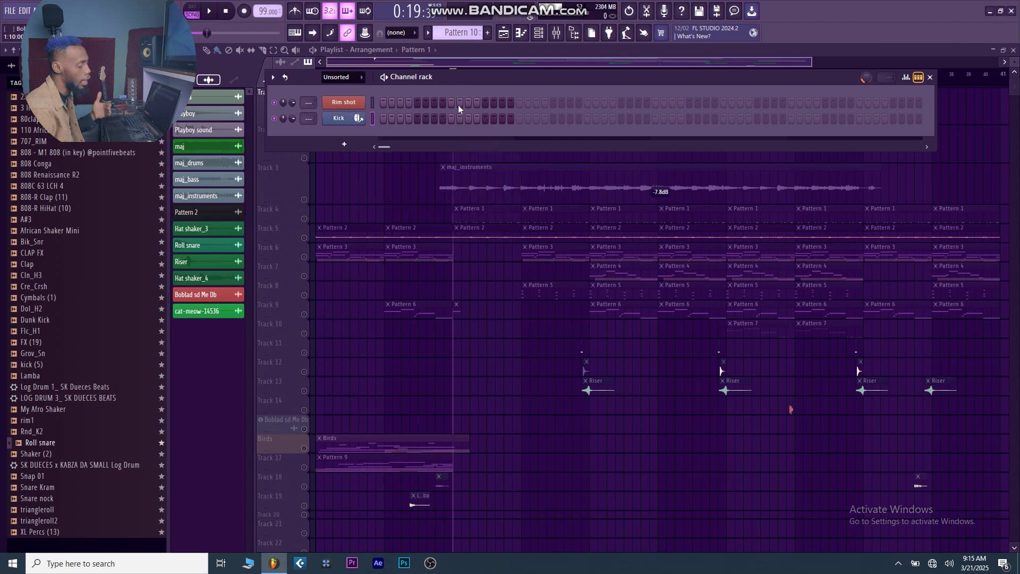
key(F6)
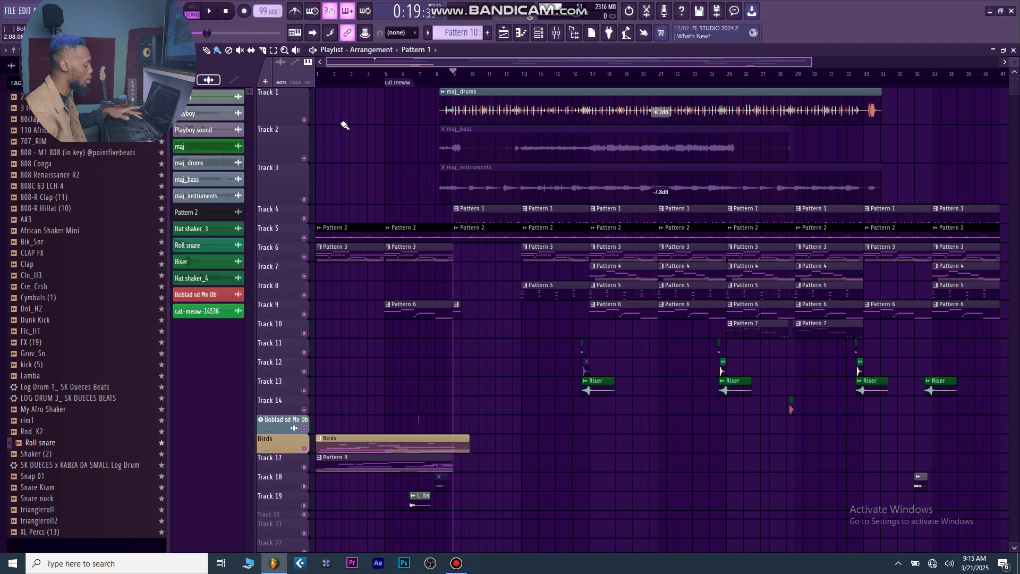
- Show the Mixer, then bring the Playlist back in front of it
key(F9)
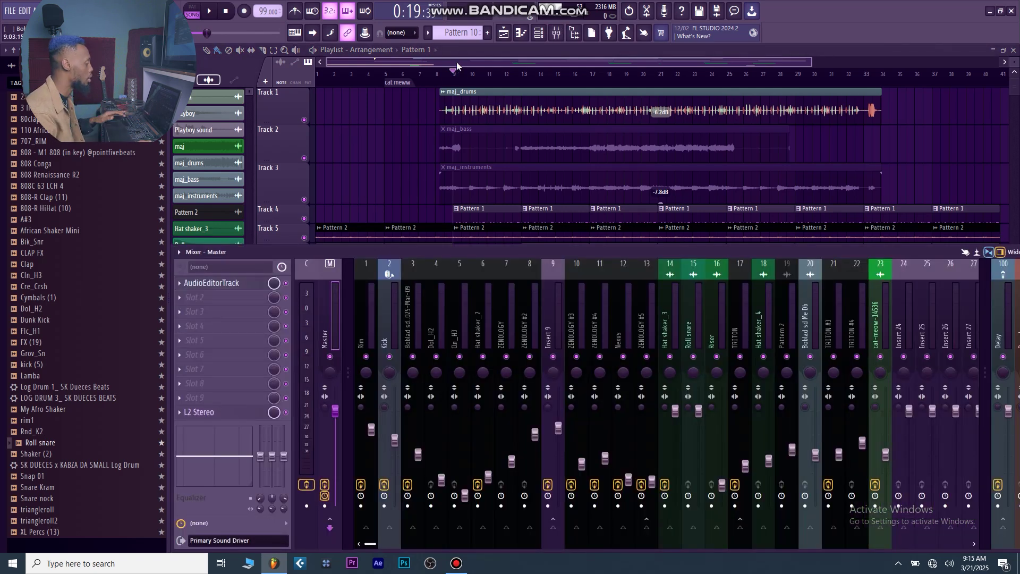
click(499, 60)
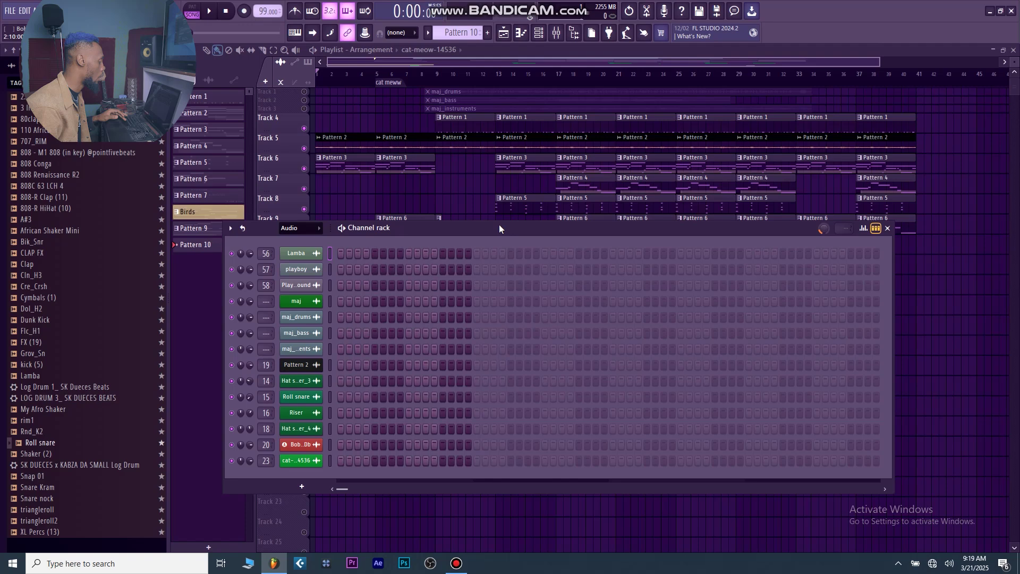
- Open the Rim channel's sampler settings and center the window
drag(462, 226, 471, 221)
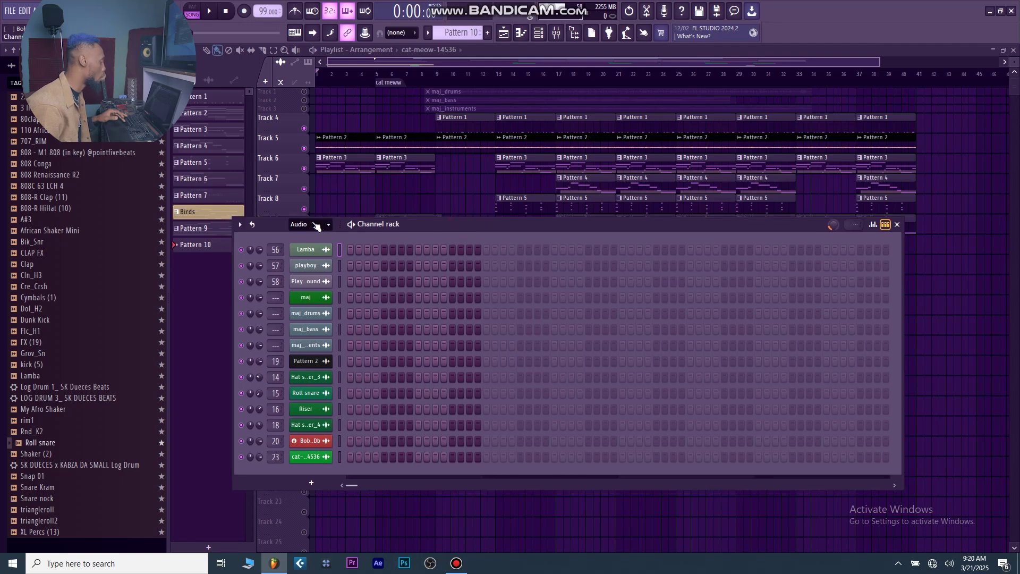
scroll(317, 227, down, 1)
click(306, 265)
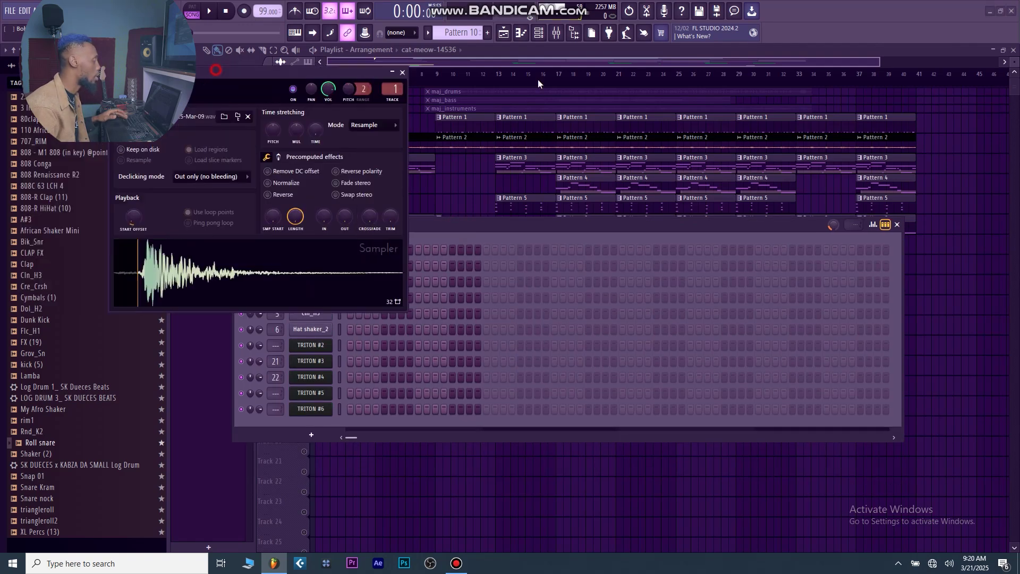
drag(297, 72, 635, 118)
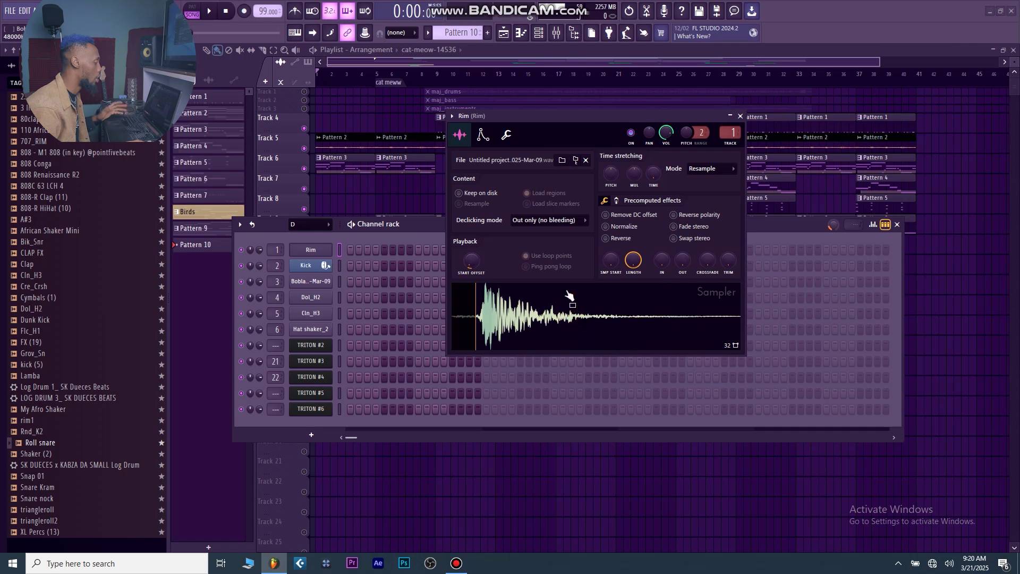
- Start Sample > Save as for the modified Rim sample, then cancel saving
click(452, 116)
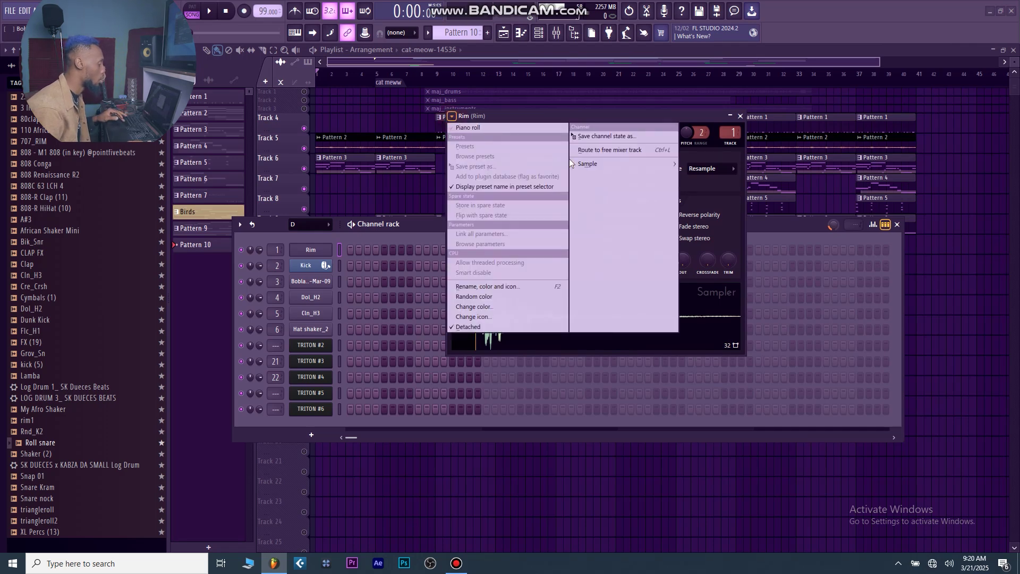
mouse_move(621, 168)
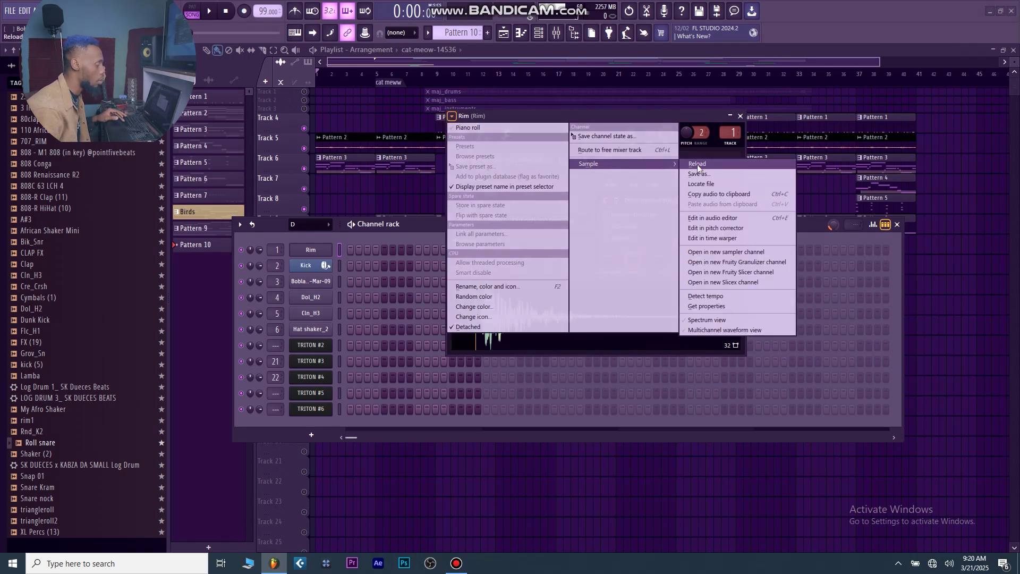
click(714, 177)
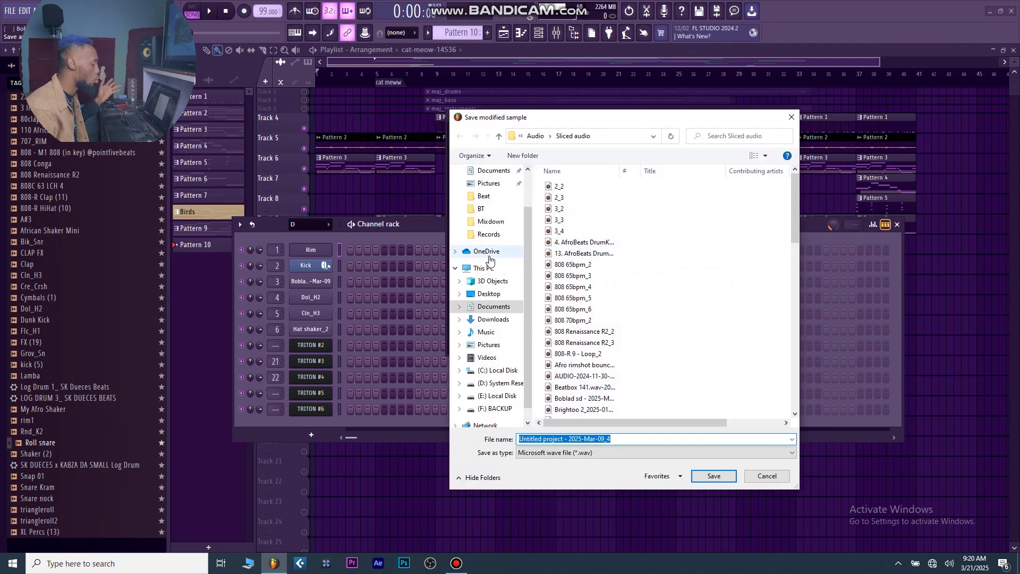
scroll(494, 276, up, 1)
scroll(495, 276, up, 1)
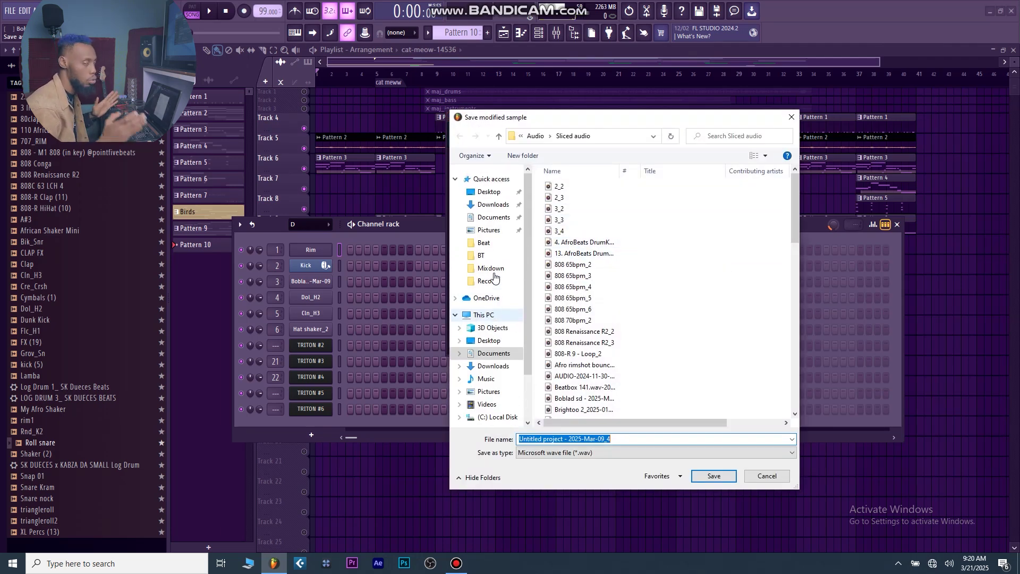
click(792, 118)
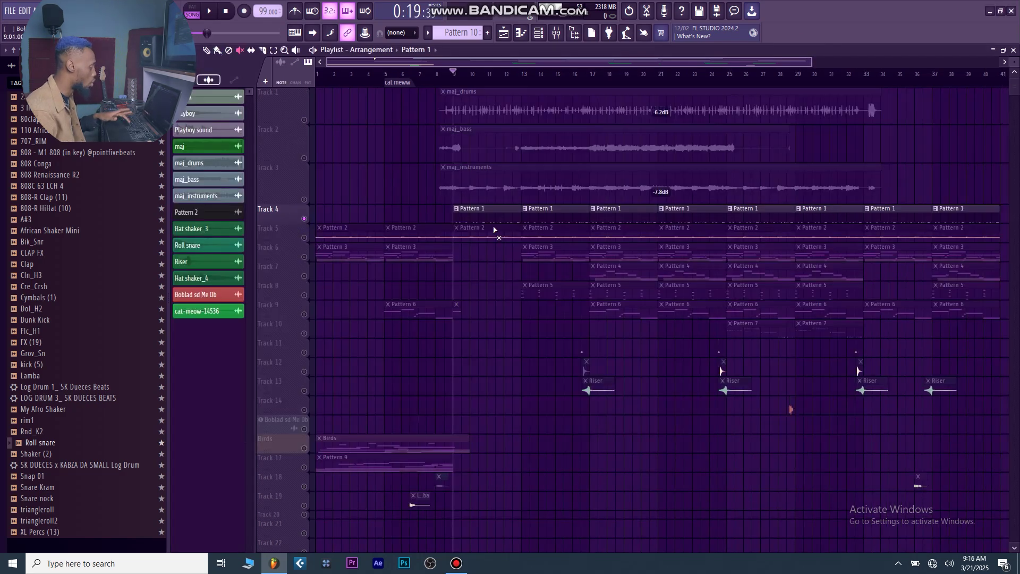
- Make Pattern 1 current and open its steps in the Channel rack
key(b)
click(485, 212)
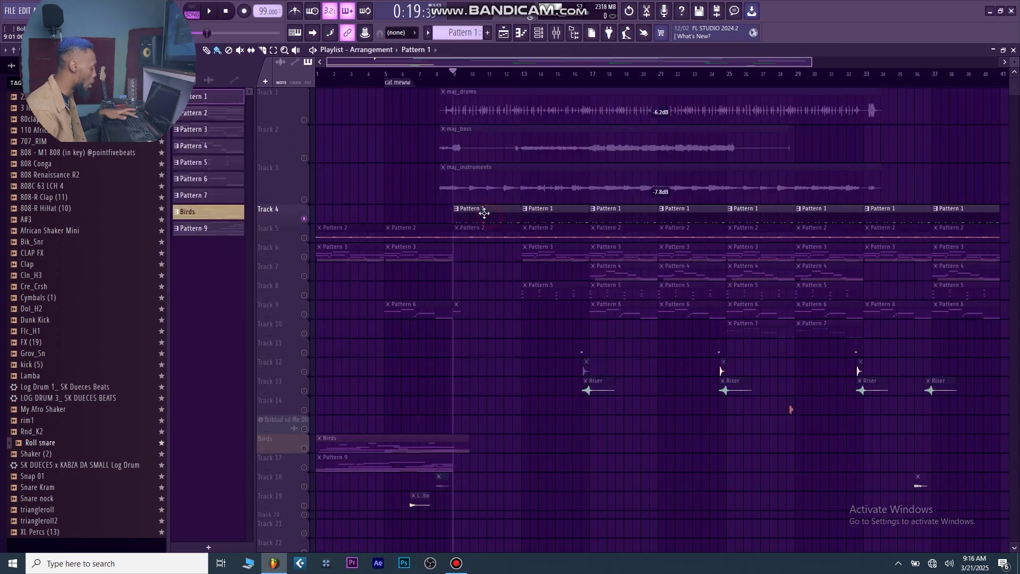
double_click(484, 211)
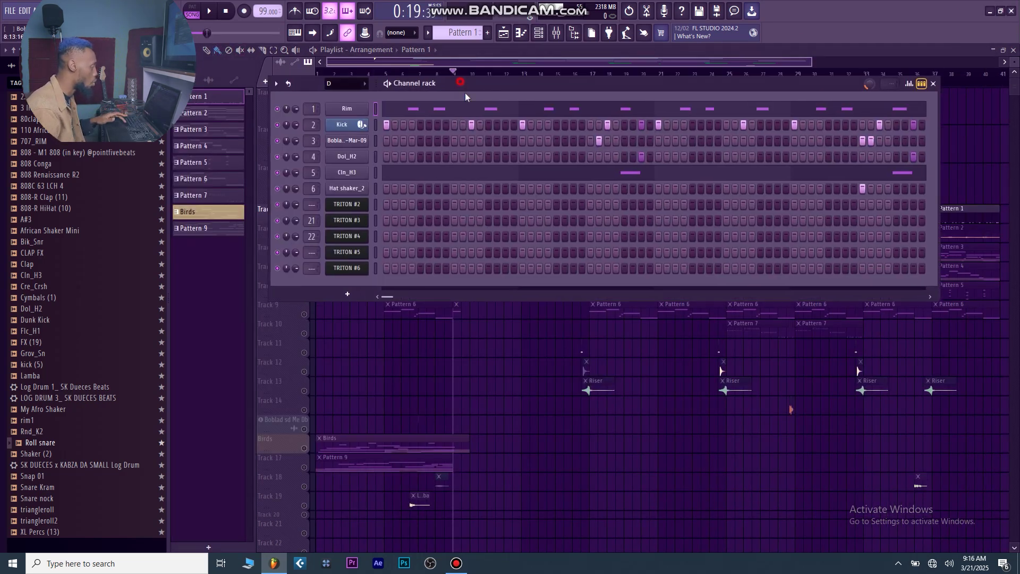
- Check the Rim and Cln_H3 sampler settings, then play and stop the pattern
click(379, 140)
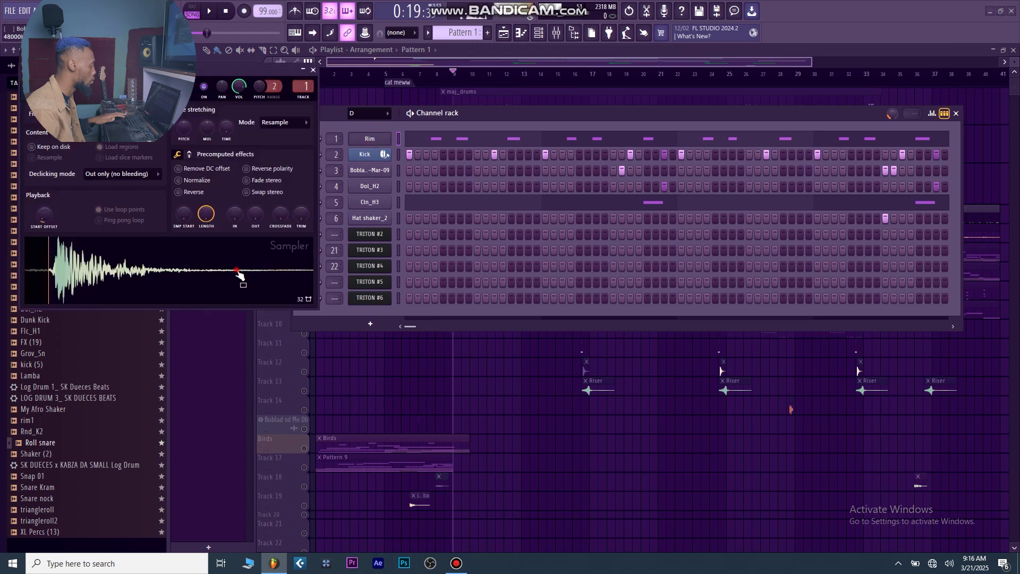
click(314, 70)
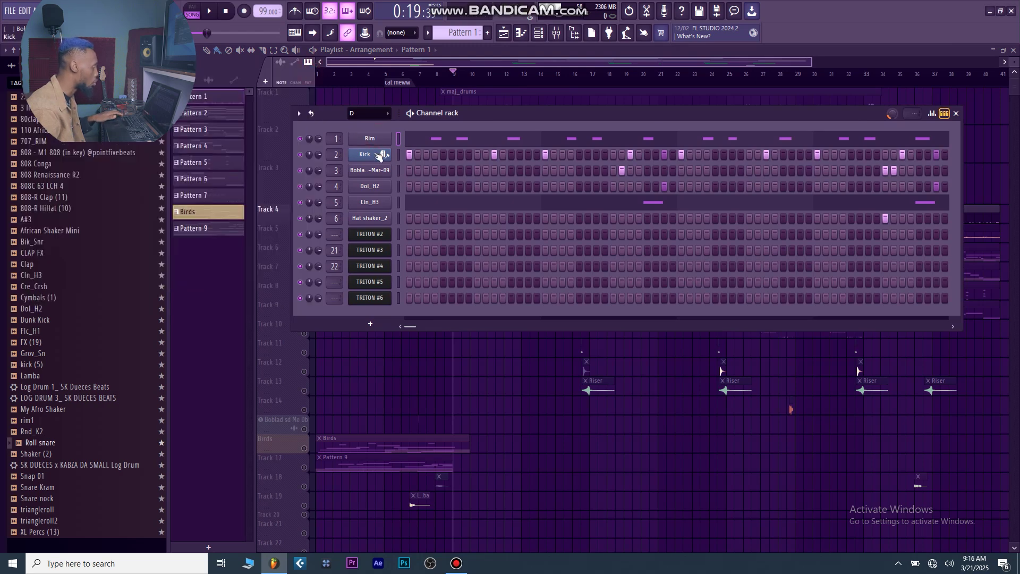
click(371, 202)
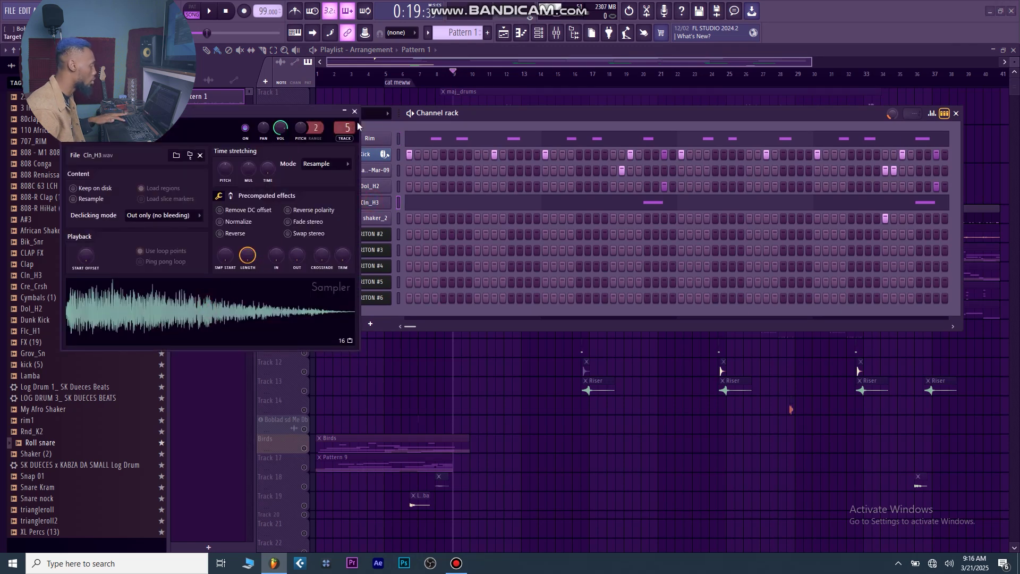
key(Escape)
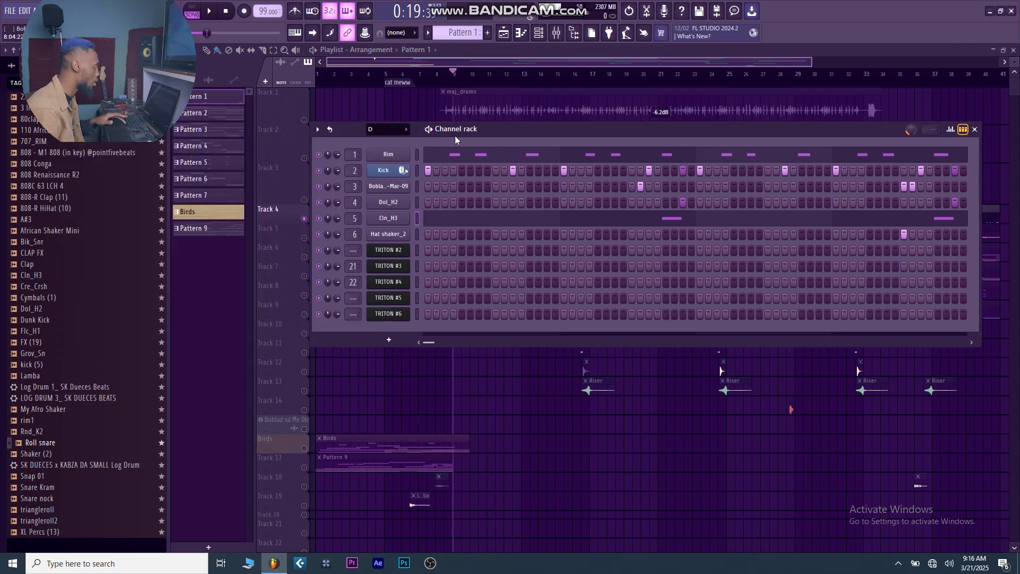
key(space)
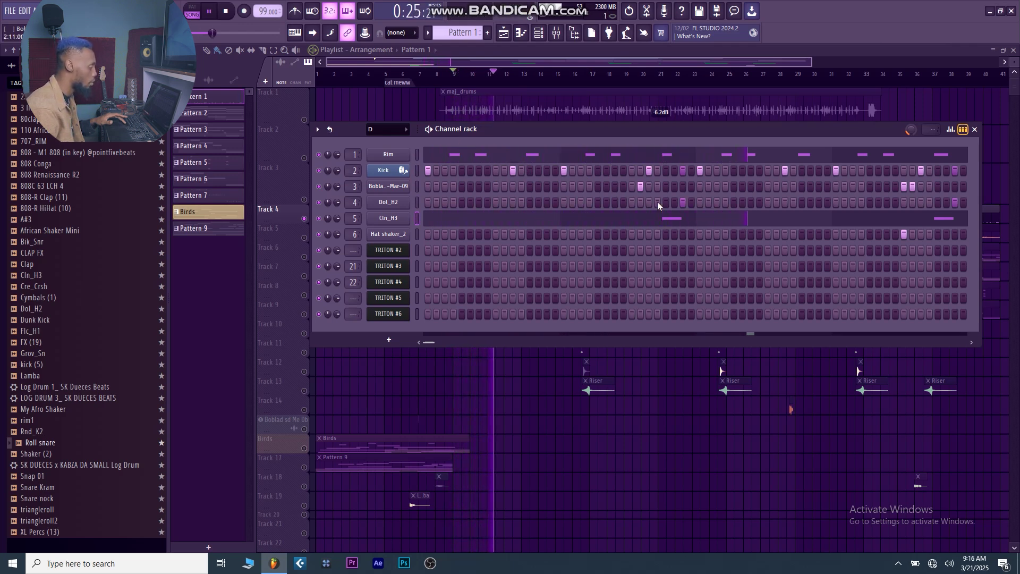
key(space)
- Open Cln_H3 in the Piano roll and audition its C5 note just after bar 2
click(541, 219)
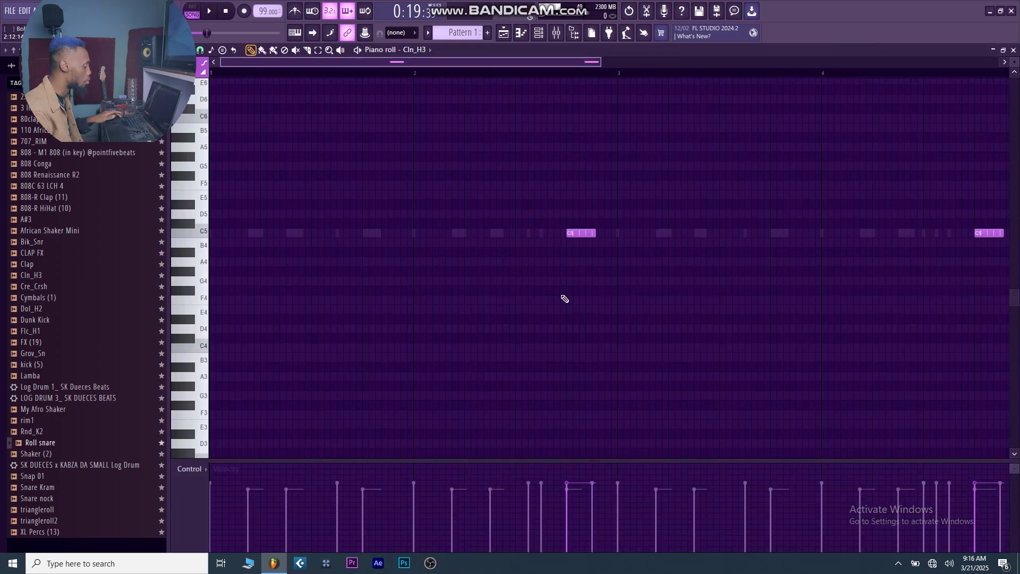
scroll(613, 303, up, 3)
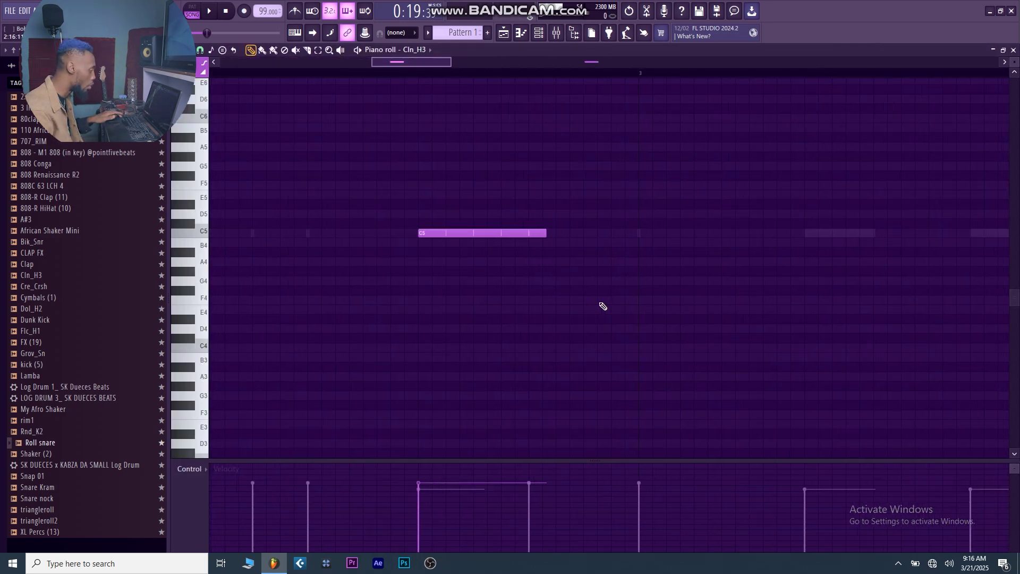
scroll(487, 236, down, 1)
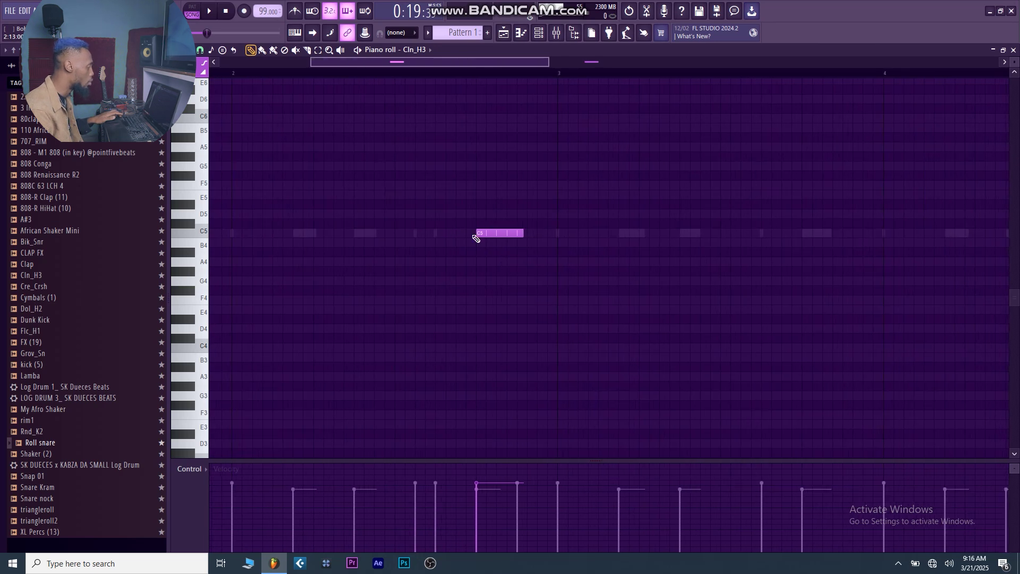
click(398, 74)
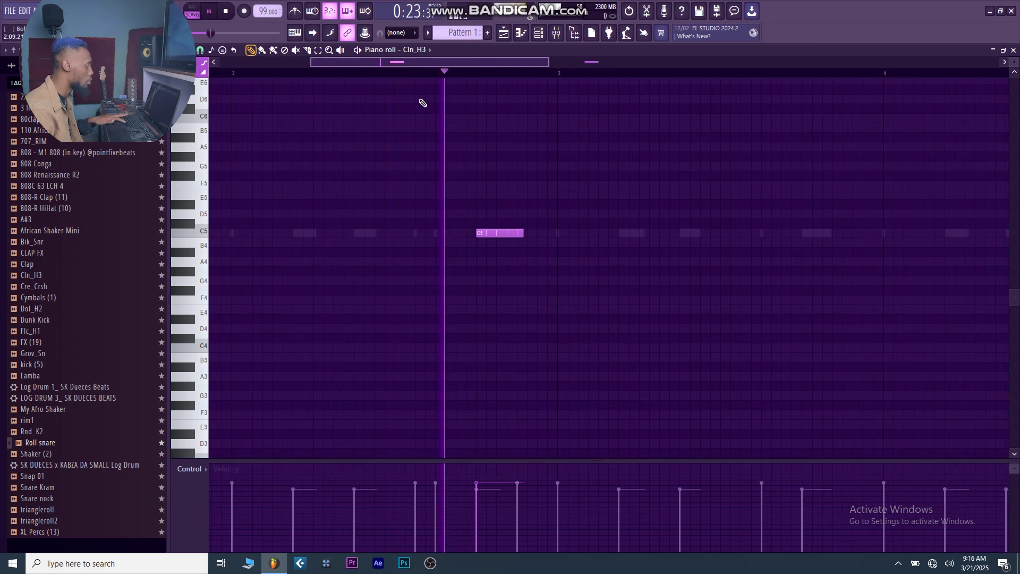
key(space)
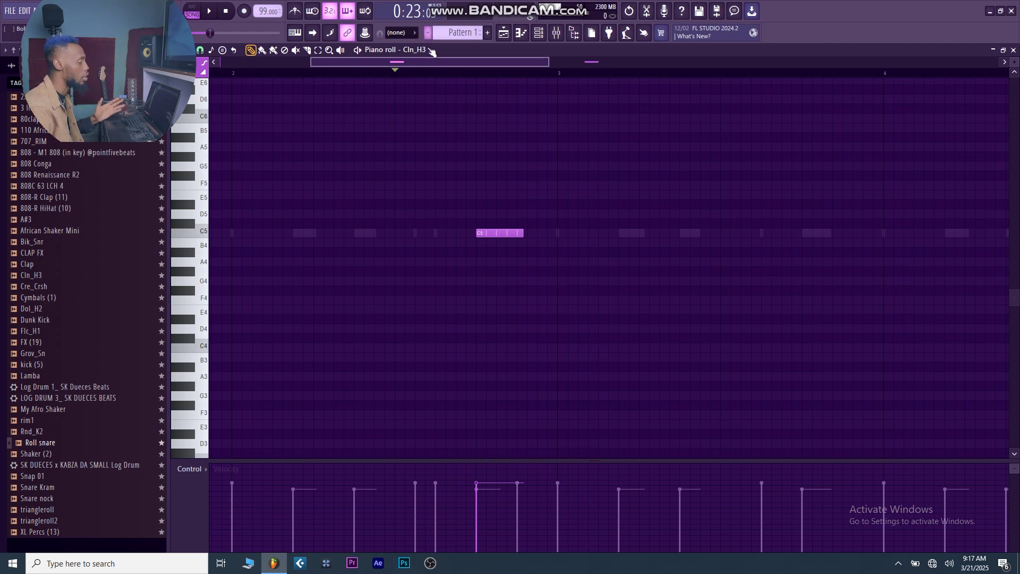
scroll(431, 59, right, 1)
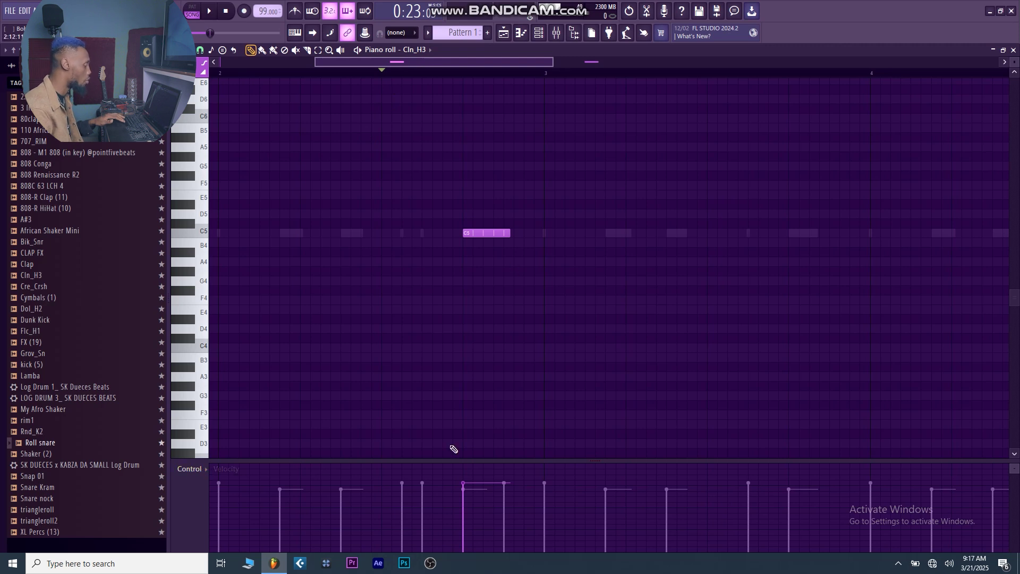
- Set the C5 note's Note repeat in the control lane to create a hat roll, auditioning rates
click(191, 469)
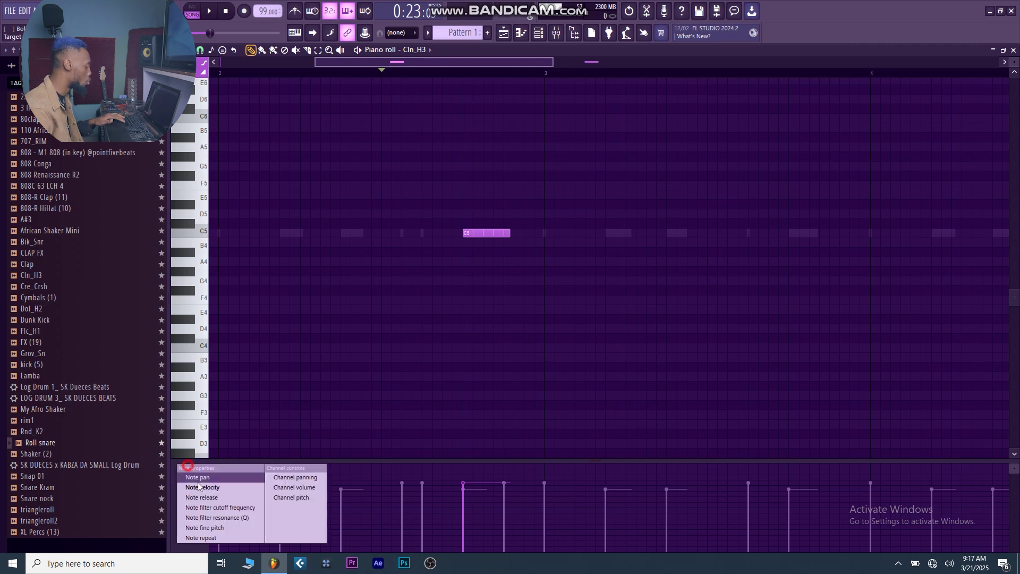
click(220, 538)
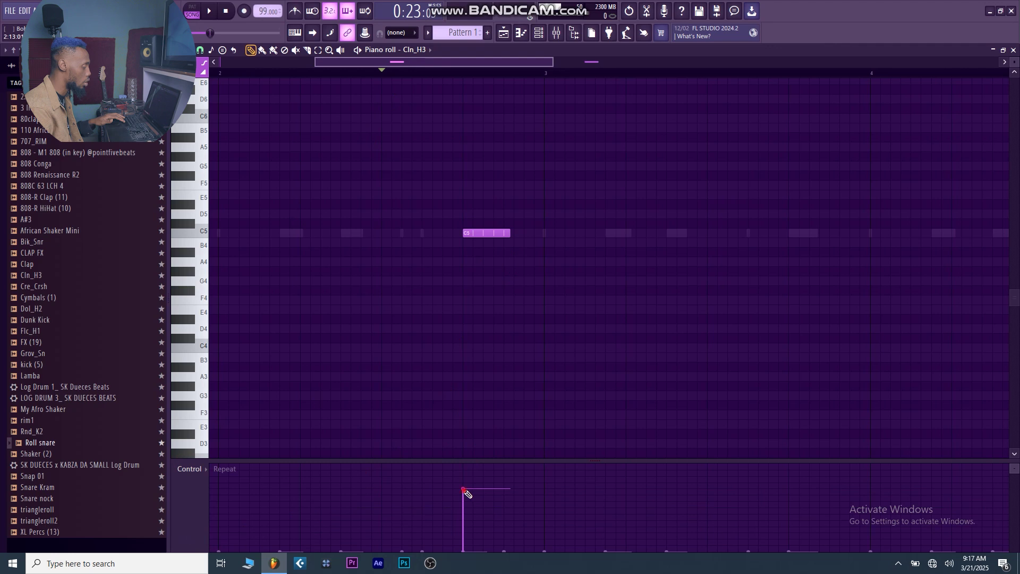
drag(466, 494, 477, 515)
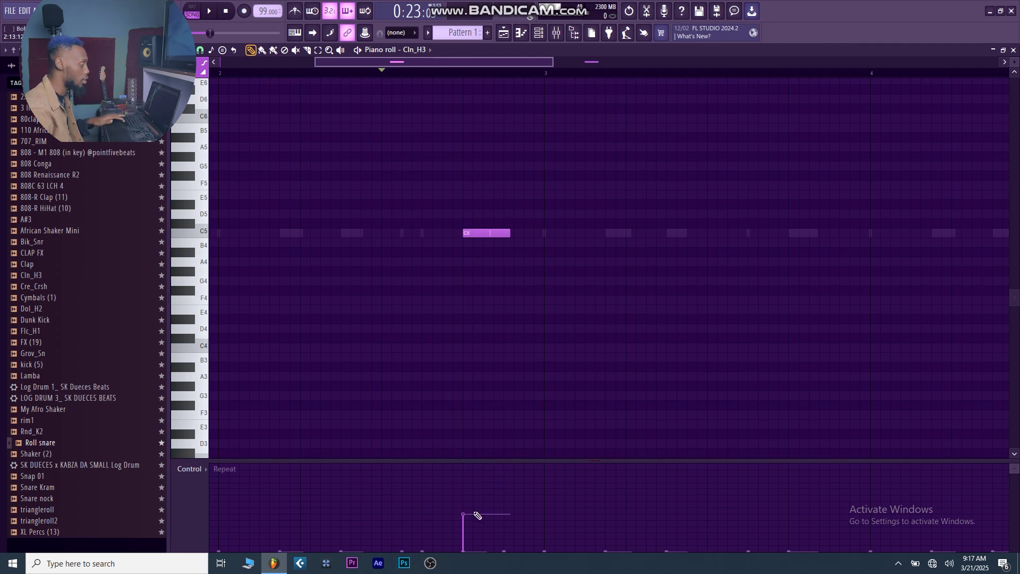
key(space)
key(space)
drag(466, 516, 464, 462)
key(space)
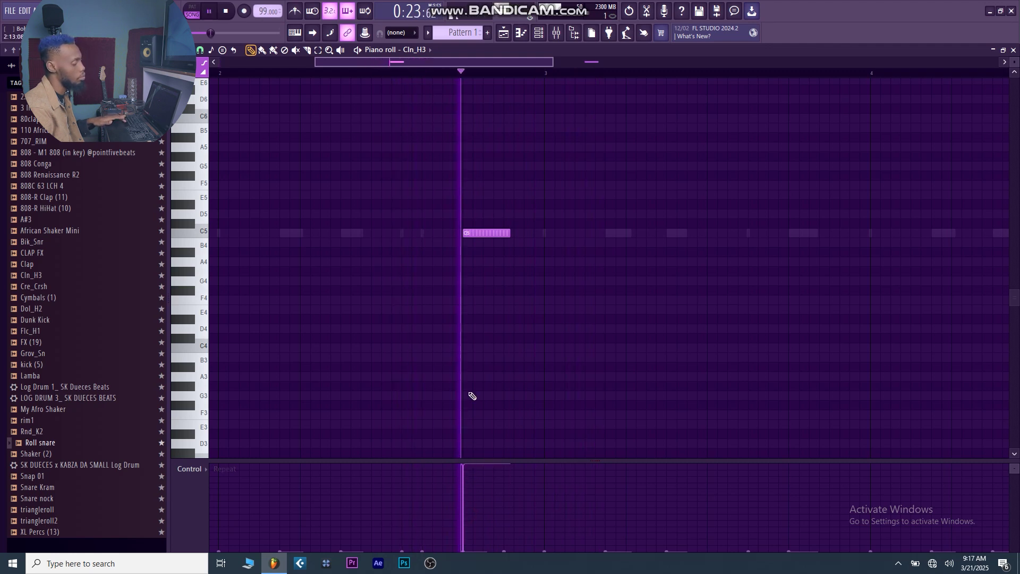
key(space)
drag(466, 471, 466, 482)
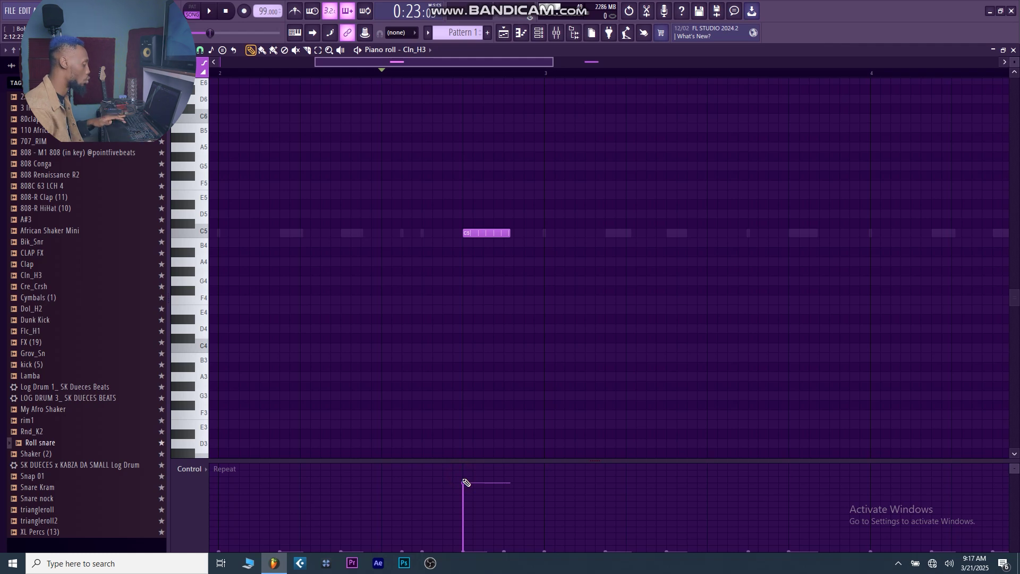
drag(464, 485, 463, 490)
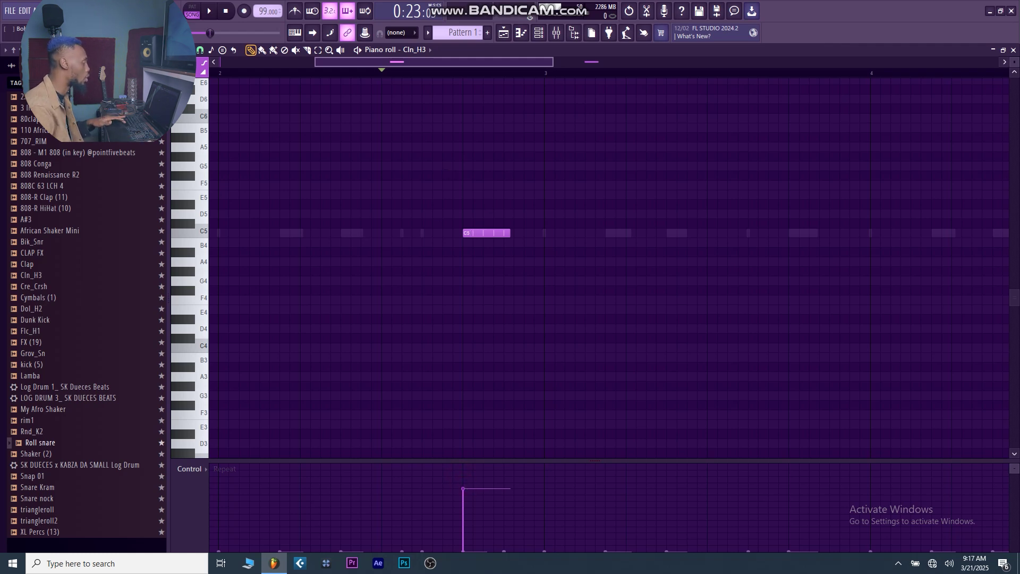
- Keep 1/4 step snap, close the Piano roll and lower the Channel rack
click(201, 50)
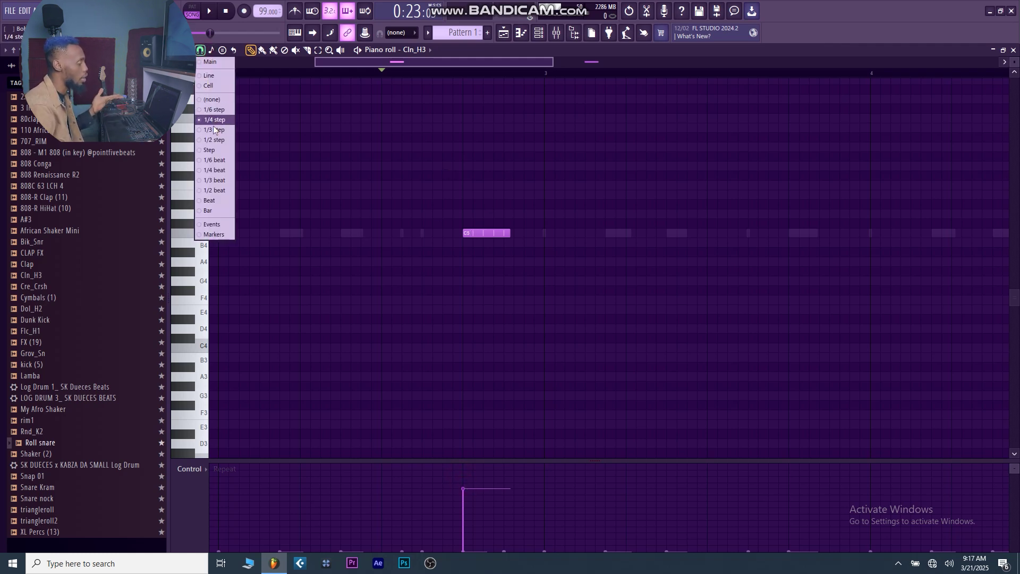
click(461, 486)
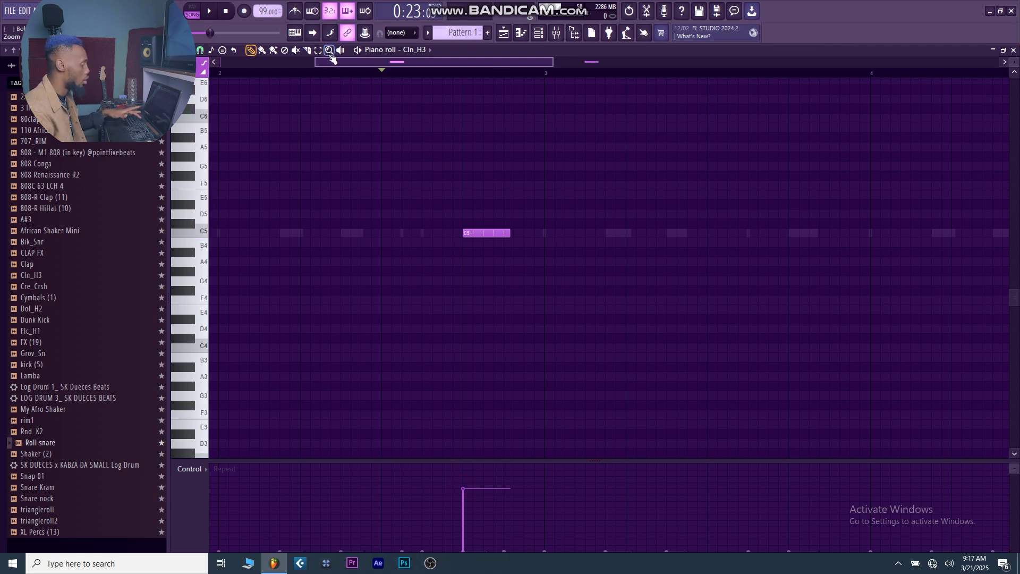
key(Escape)
drag(514, 126, 485, 231)
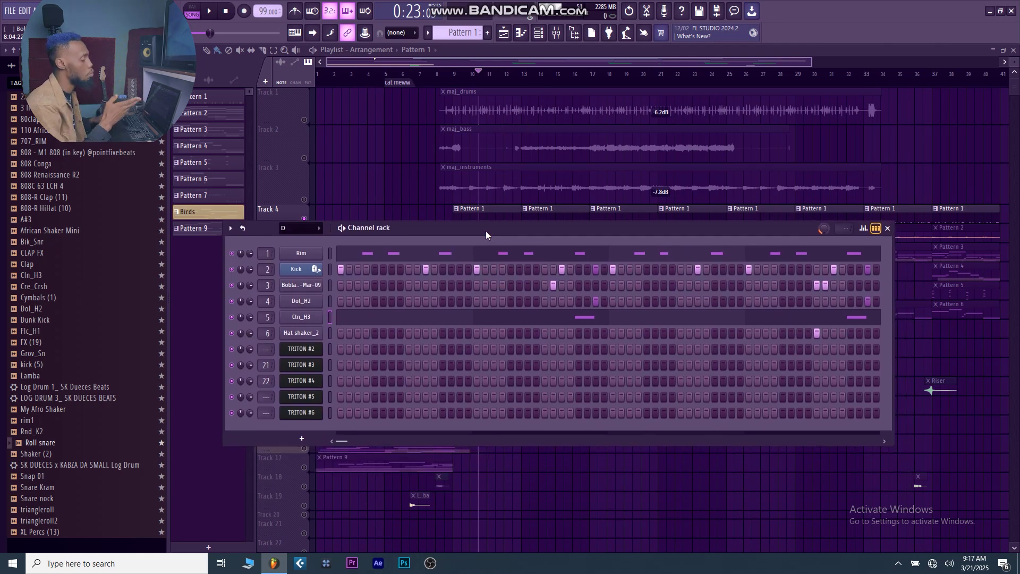